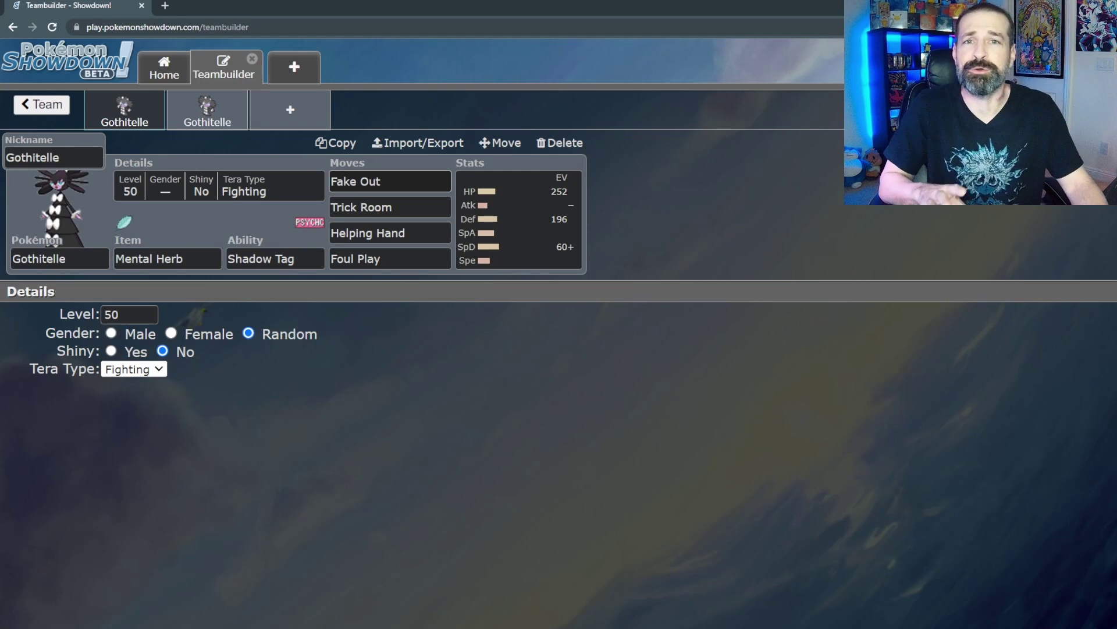
- In the first Gothitelle's EV settings, try the Sassy (+SpD, -Spe) nature and restore Calm (+SpD, -Atk)
left_click(390, 181)
left_click(518, 221)
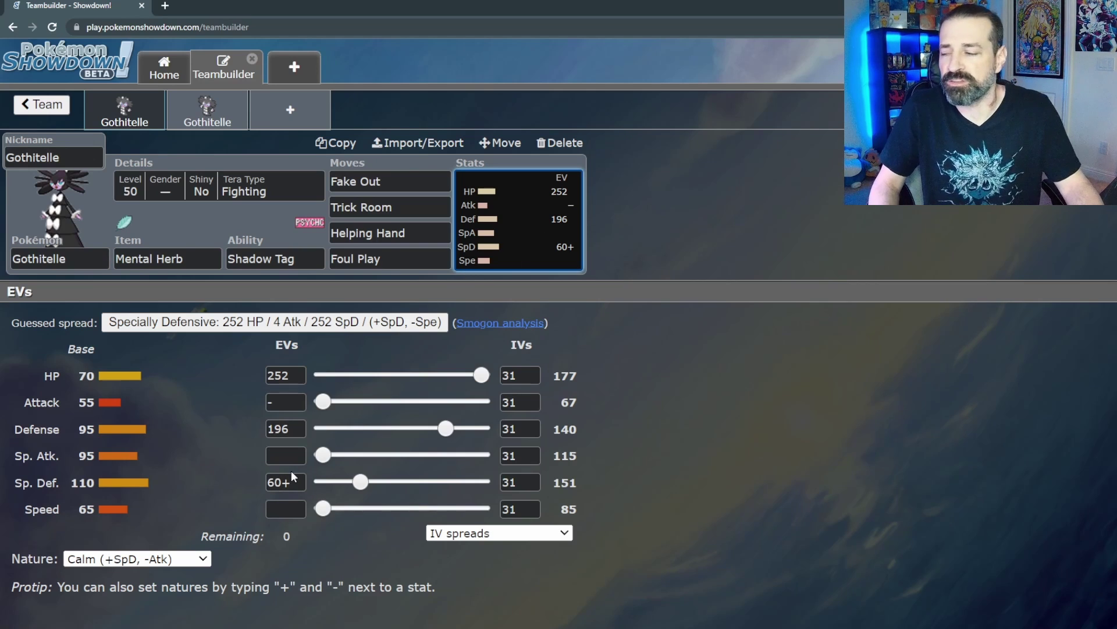
left_click(296, 402)
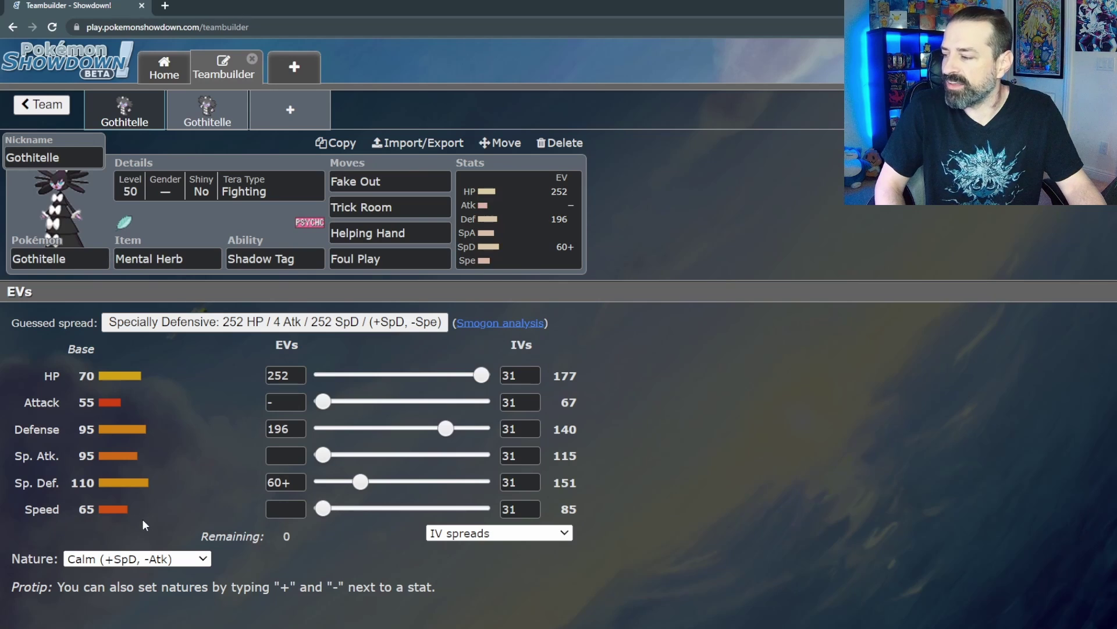
key("s")
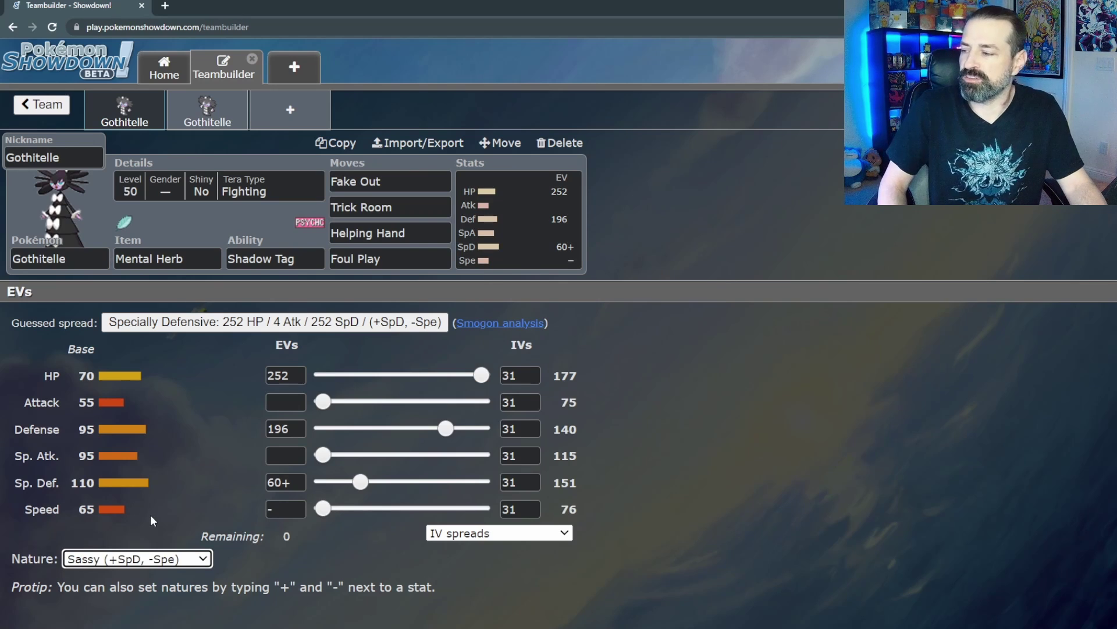
left_click(615, 466)
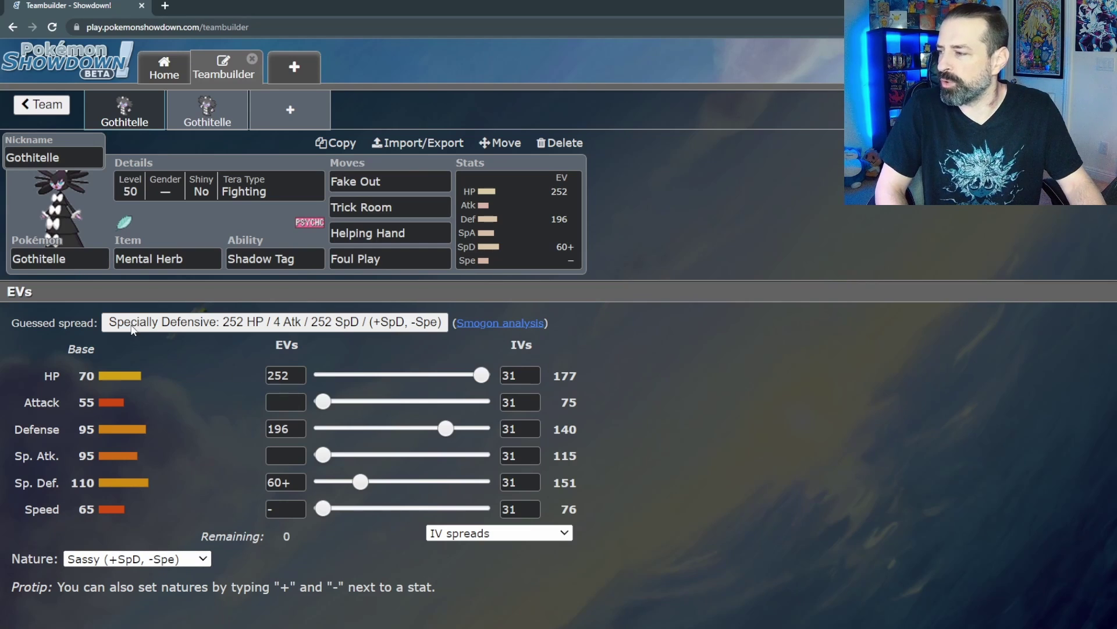
key("c")
left_click(699, 462)
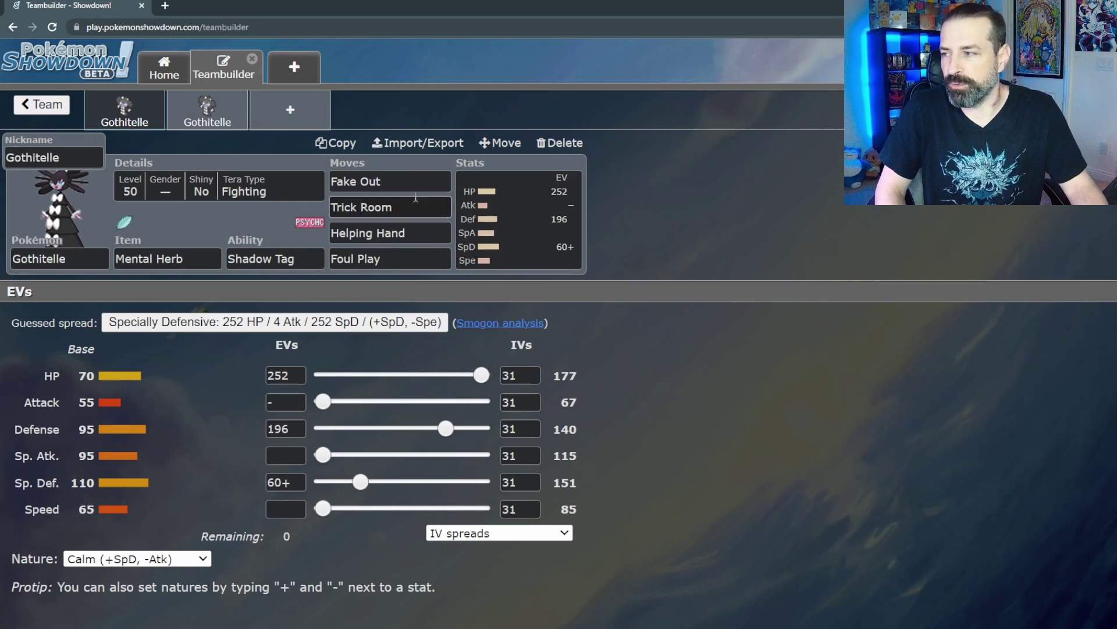
- Review the first Gothitelle's ability choices, held item choices and first move
left_click(280, 258)
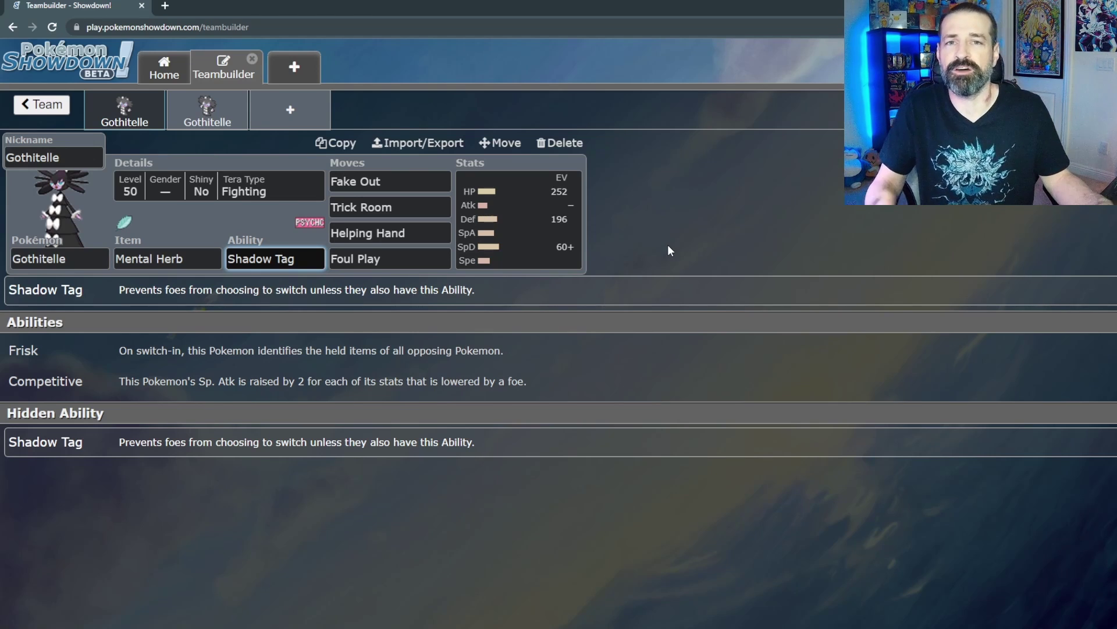
left_click(192, 252)
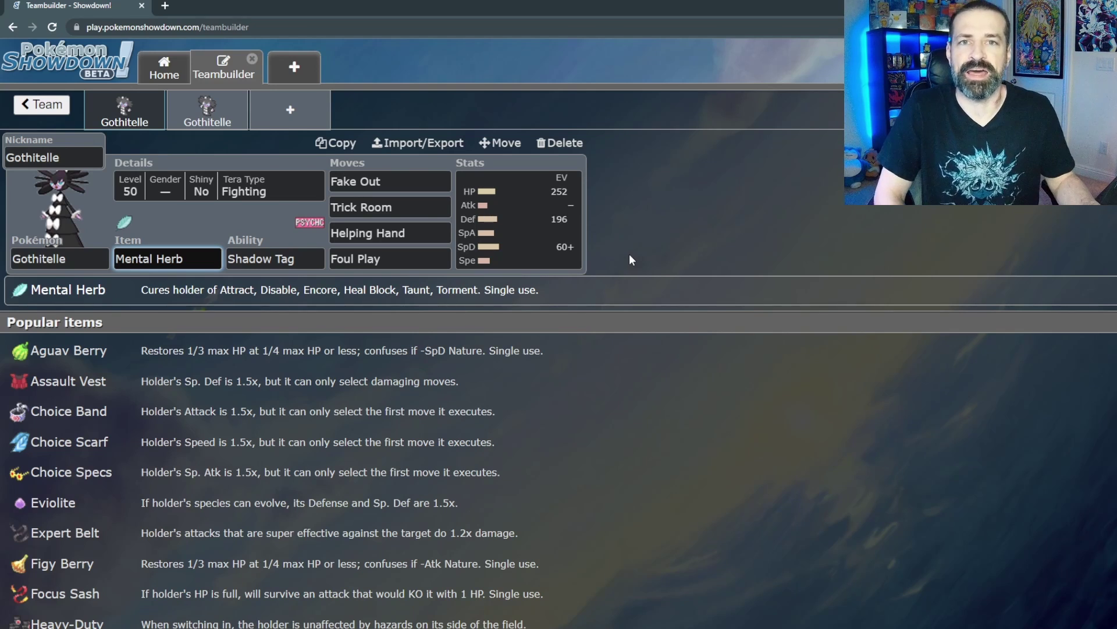
left_click(422, 178)
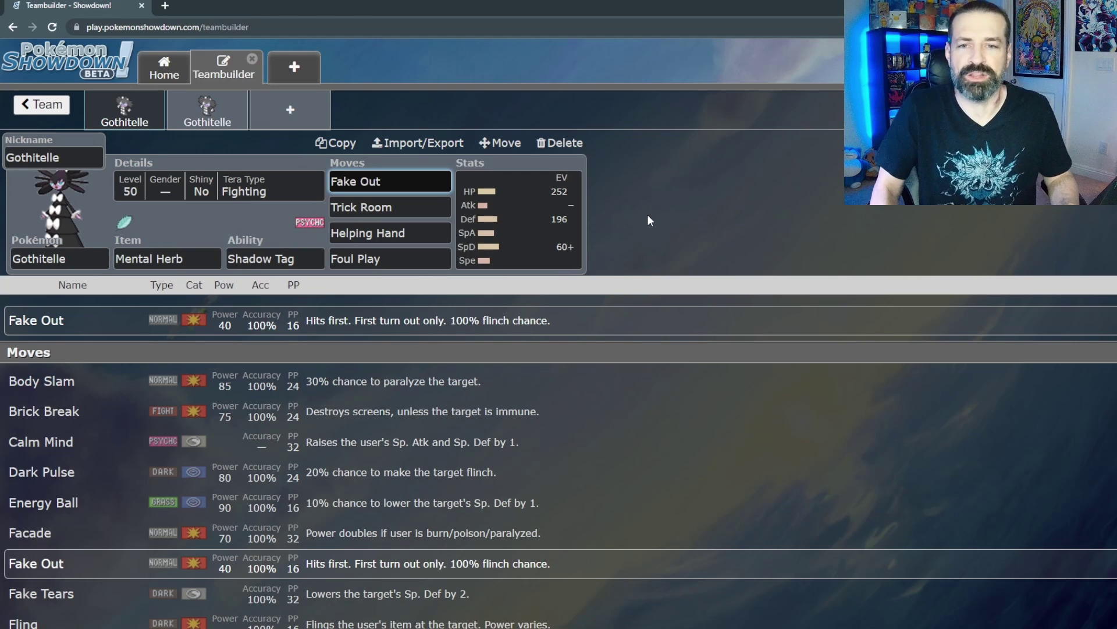
- Browse the moves available for the Trick Room slot, including those listed as usually useless
left_click(426, 200)
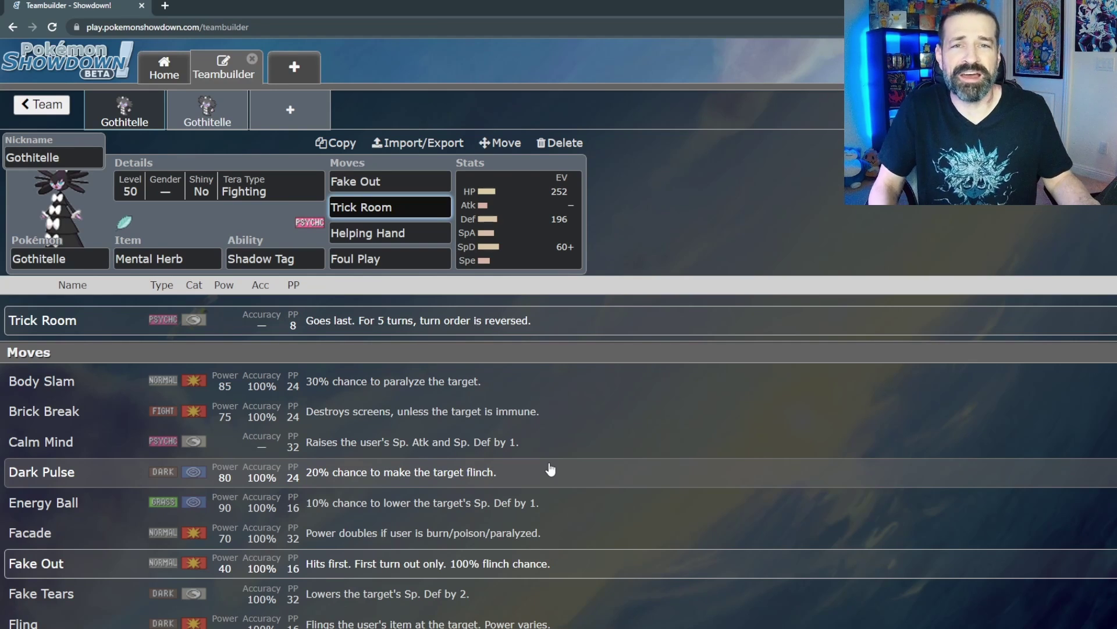
scroll(442, 515, "down", 2)
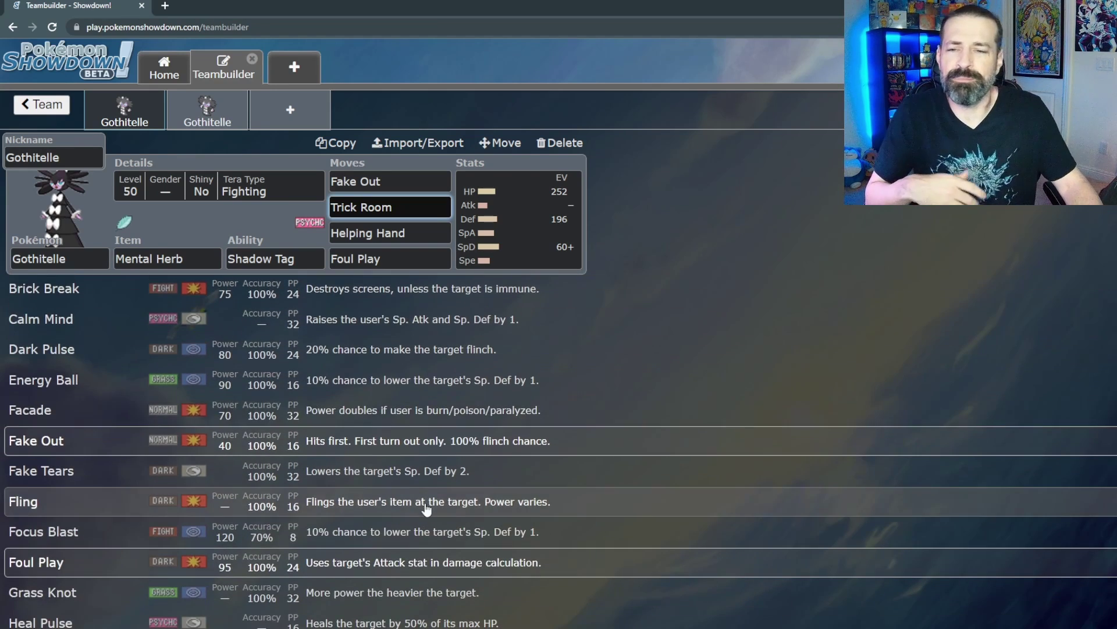
scroll(418, 527, "down", 3)
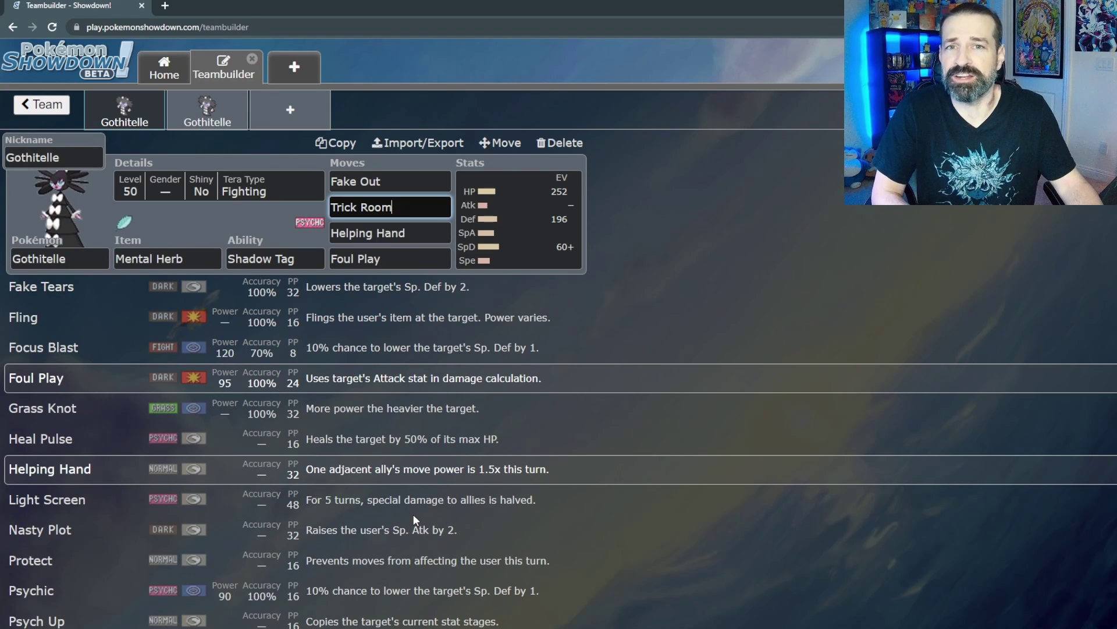
scroll(413, 514, "down", 1)
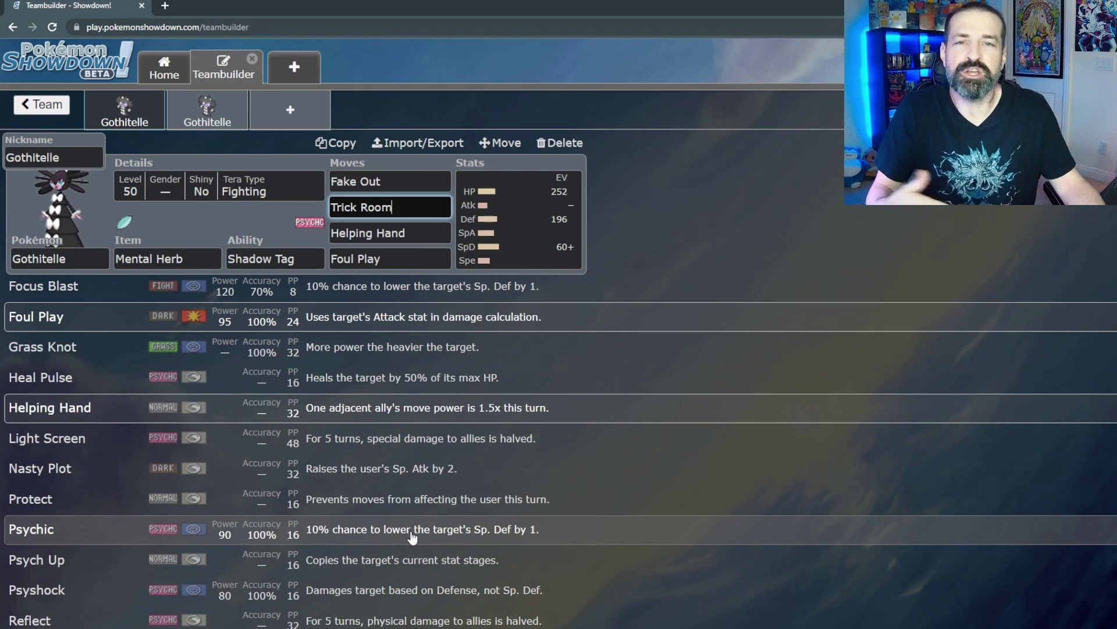
scroll(395, 527, "down", 6)
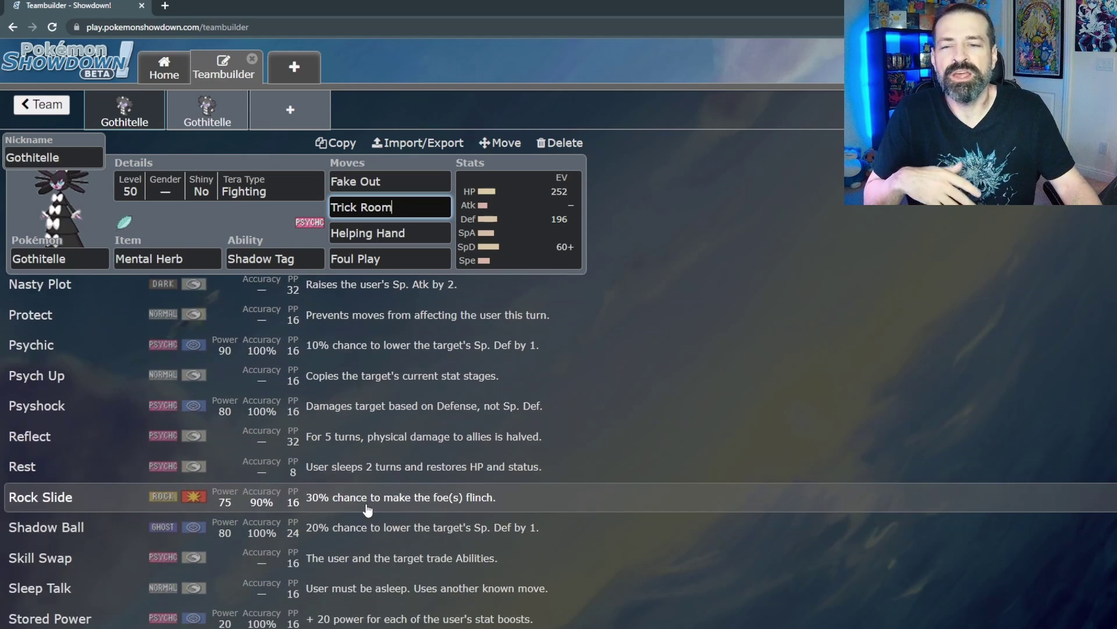
scroll(379, 510, "down", 1)
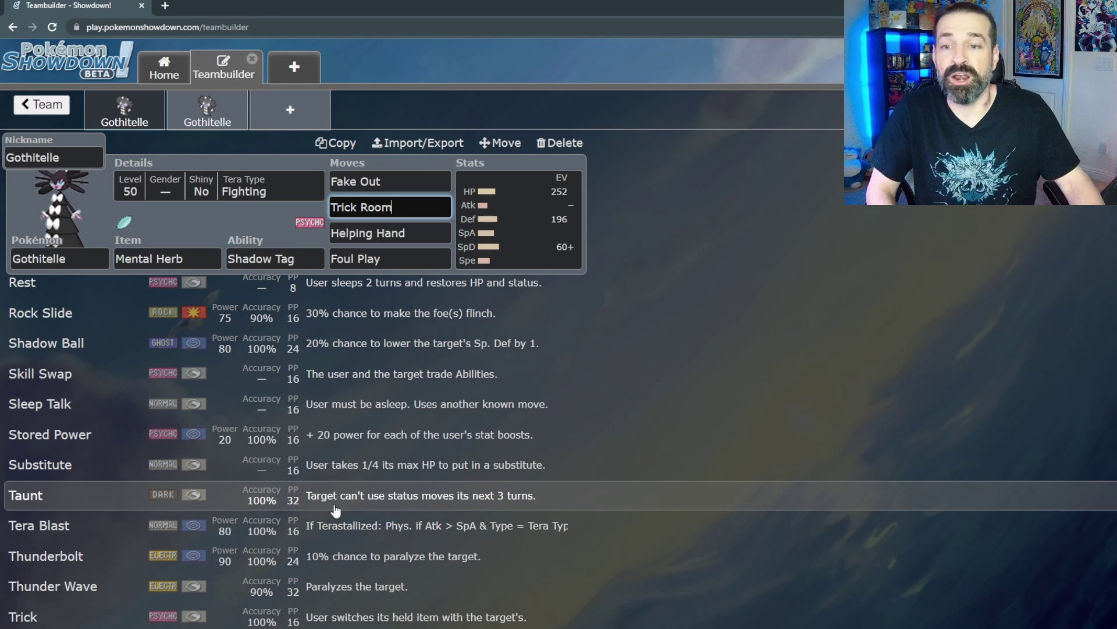
scroll(325, 520, "up", 2)
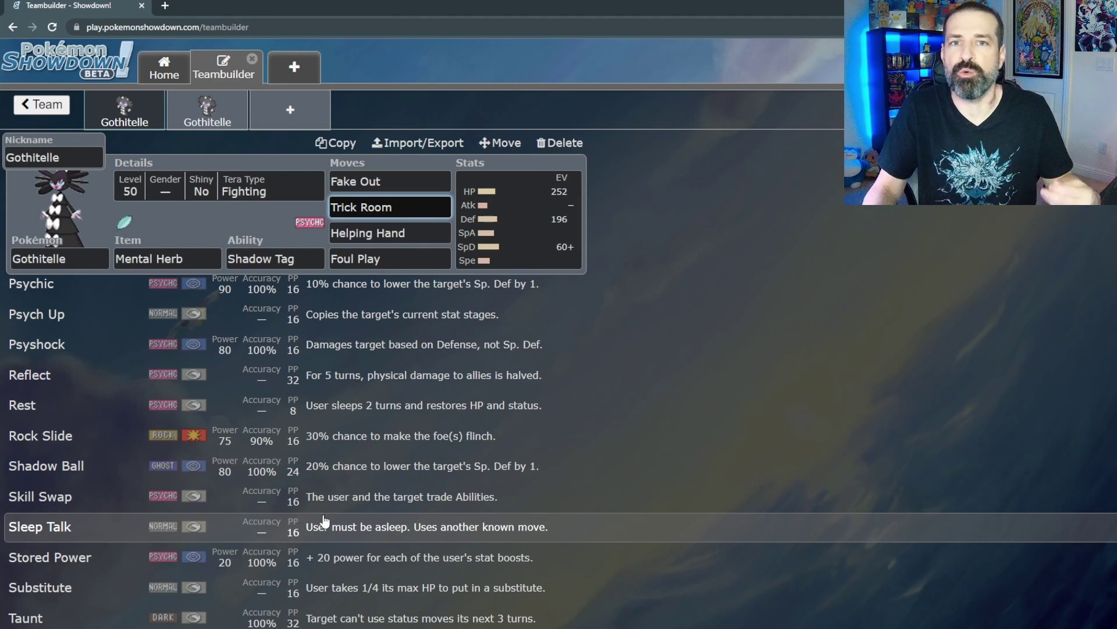
scroll(337, 506, "up", 4)
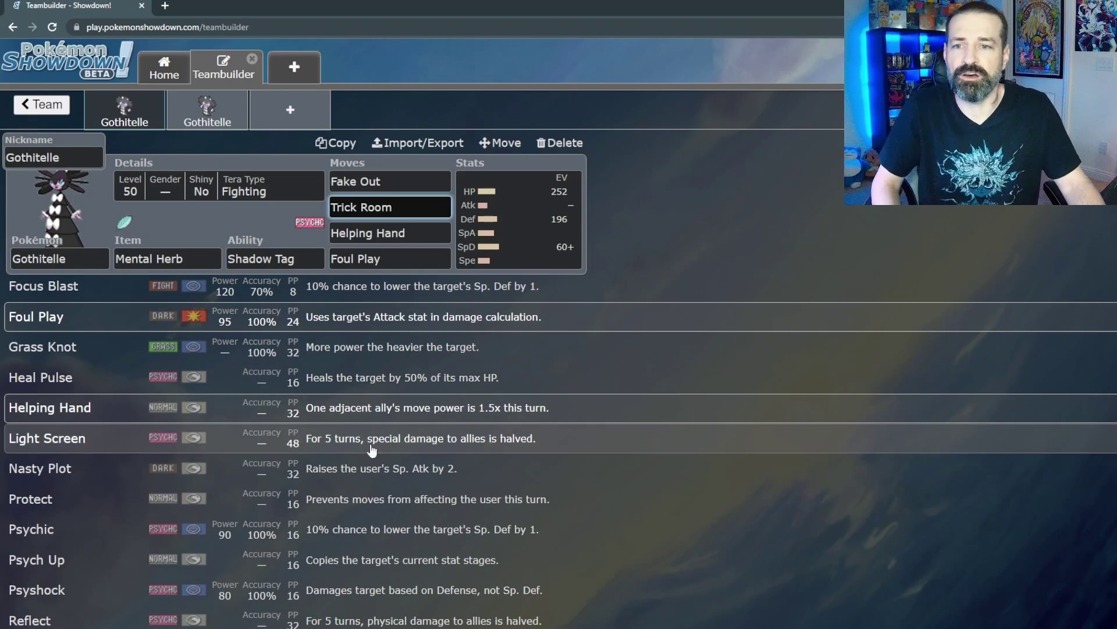
scroll(369, 449, "up", 3)
scroll(333, 455, "down", 15)
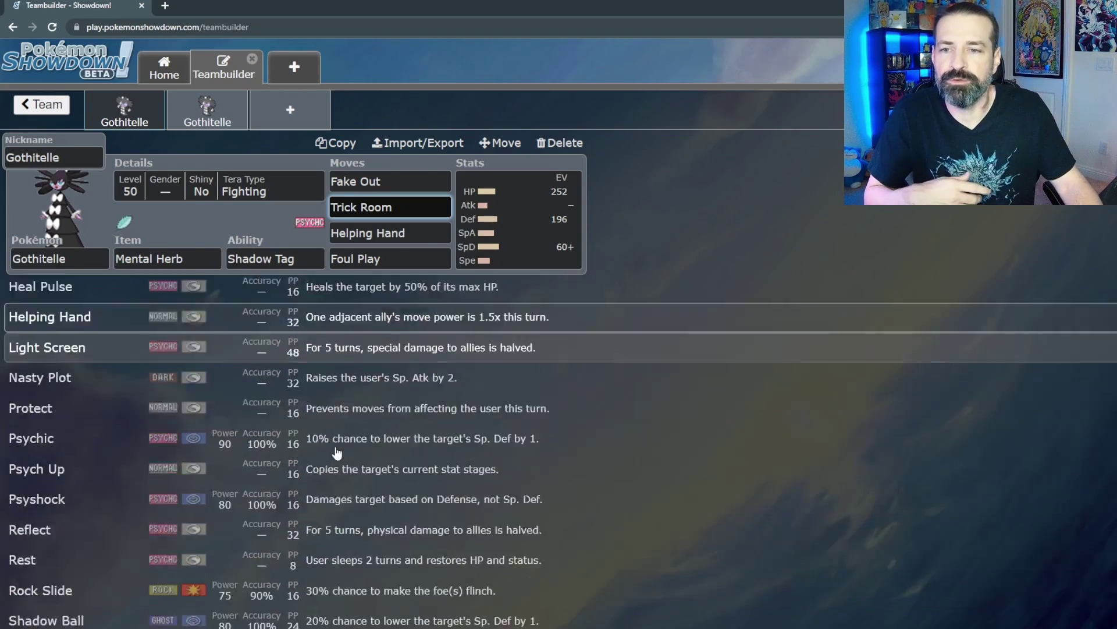
scroll(319, 468, "up", 3)
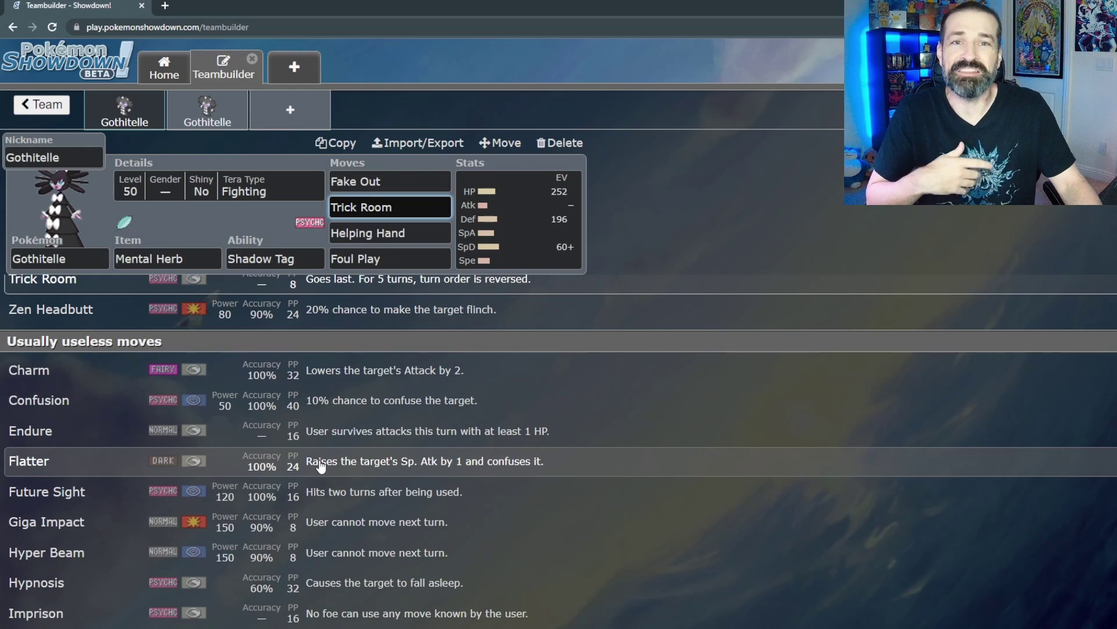
scroll(315, 468, "down", 5)
scroll(167, 450, "up", 2)
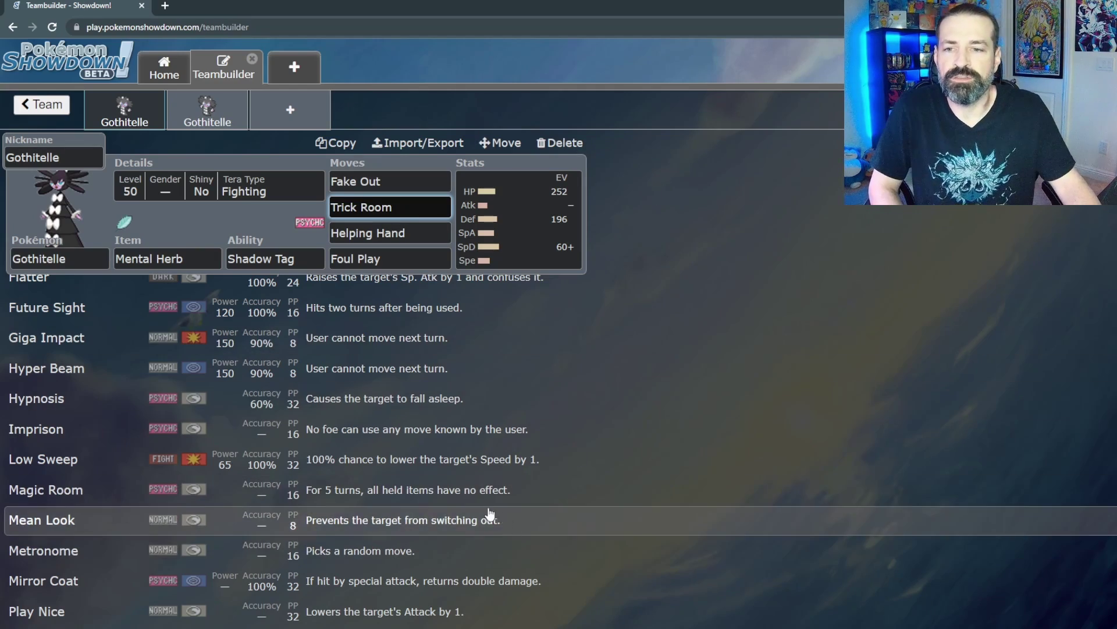
scroll(489, 516, "up", 15)
scroll(489, 361, "up", 5)
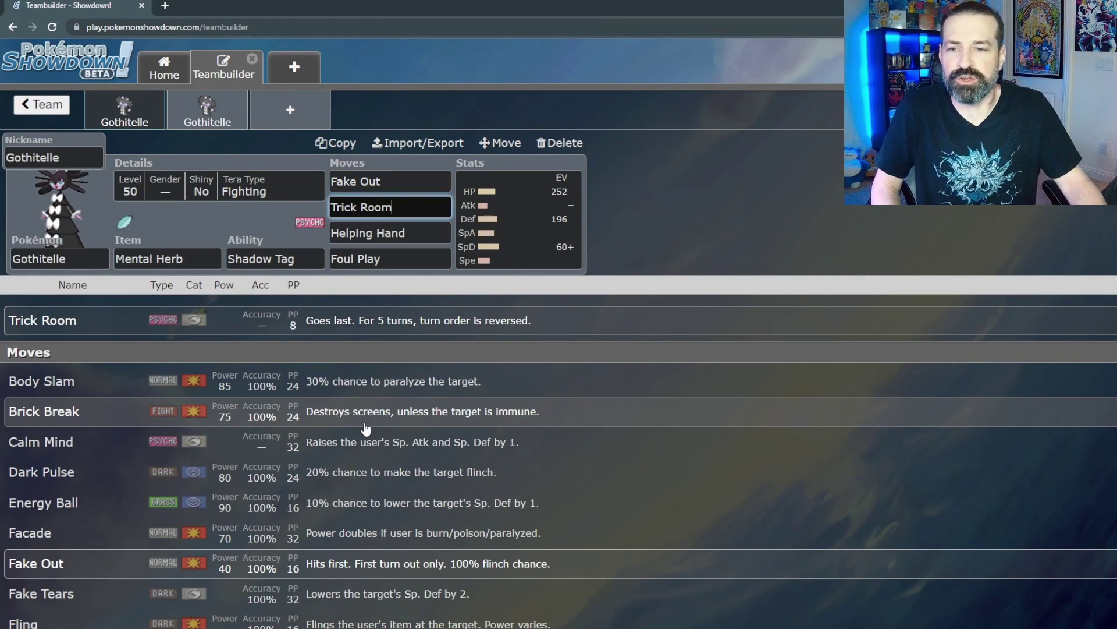
scroll(376, 418, "down", 2)
scroll(375, 422, "up", 2)
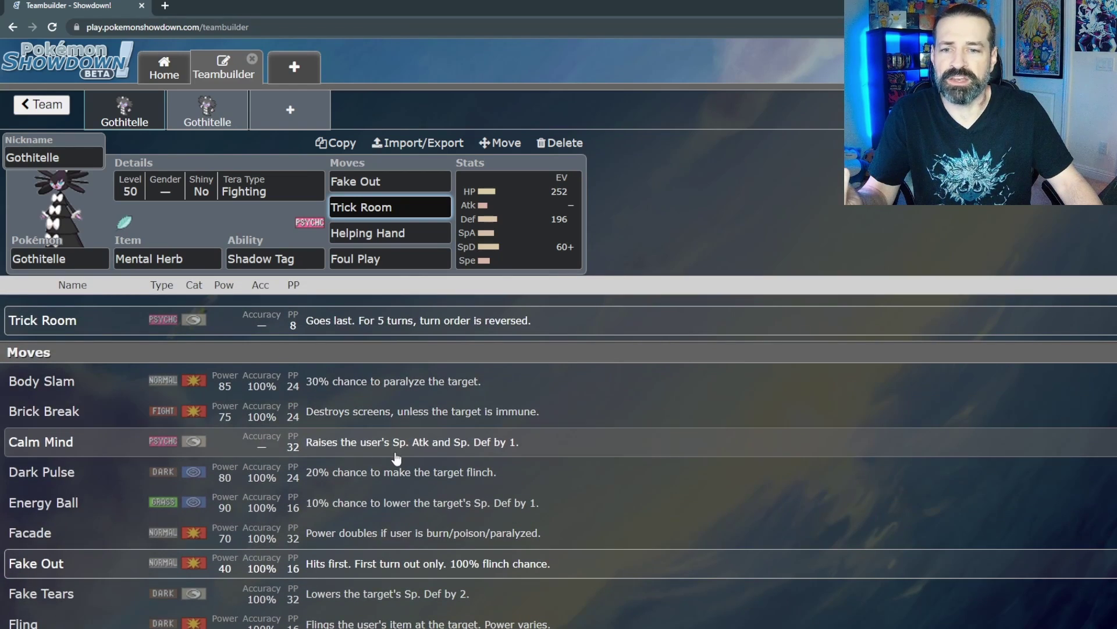
- Go through the alternative moves once more from Brick Break through the usually useless ones, and check the Foul Play slot
scroll(372, 483, "down", 3)
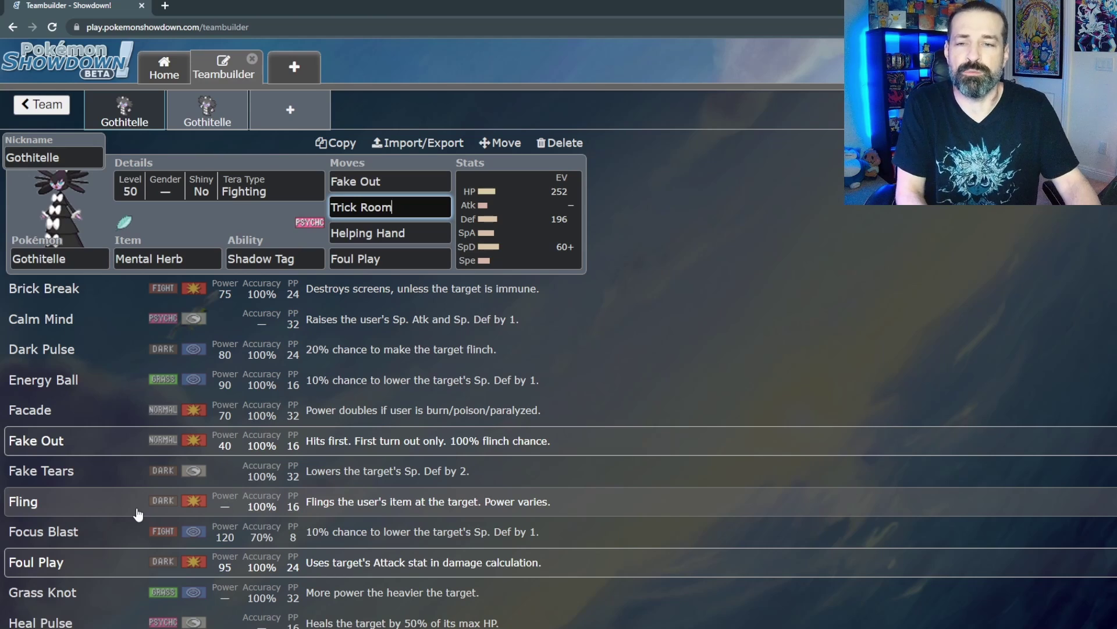
scroll(143, 514, "down", 4)
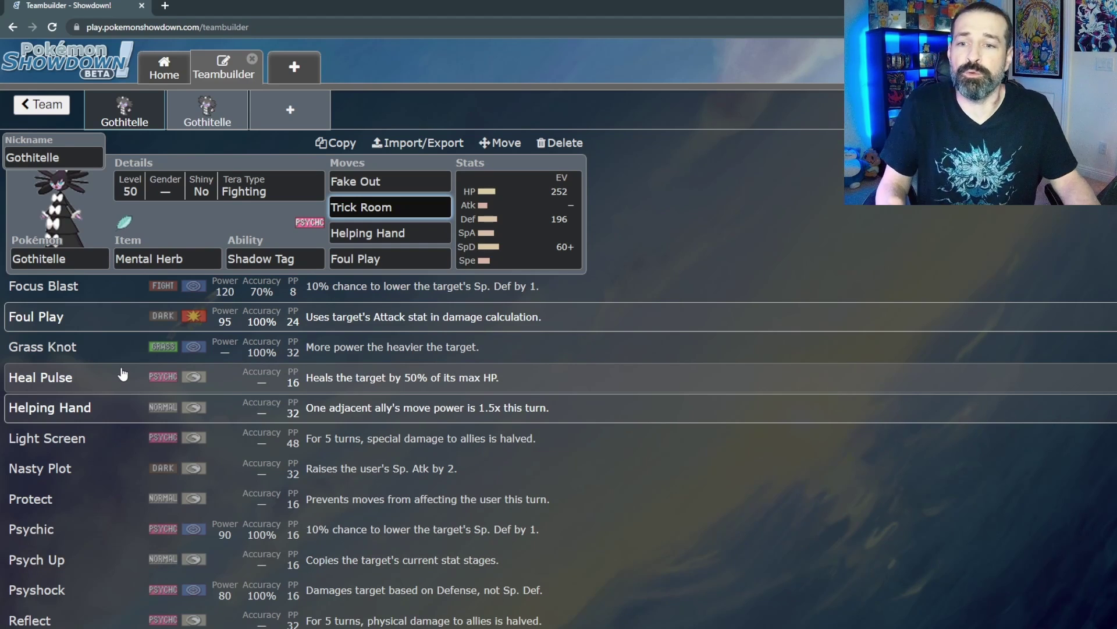
scroll(120, 469, "down", 1)
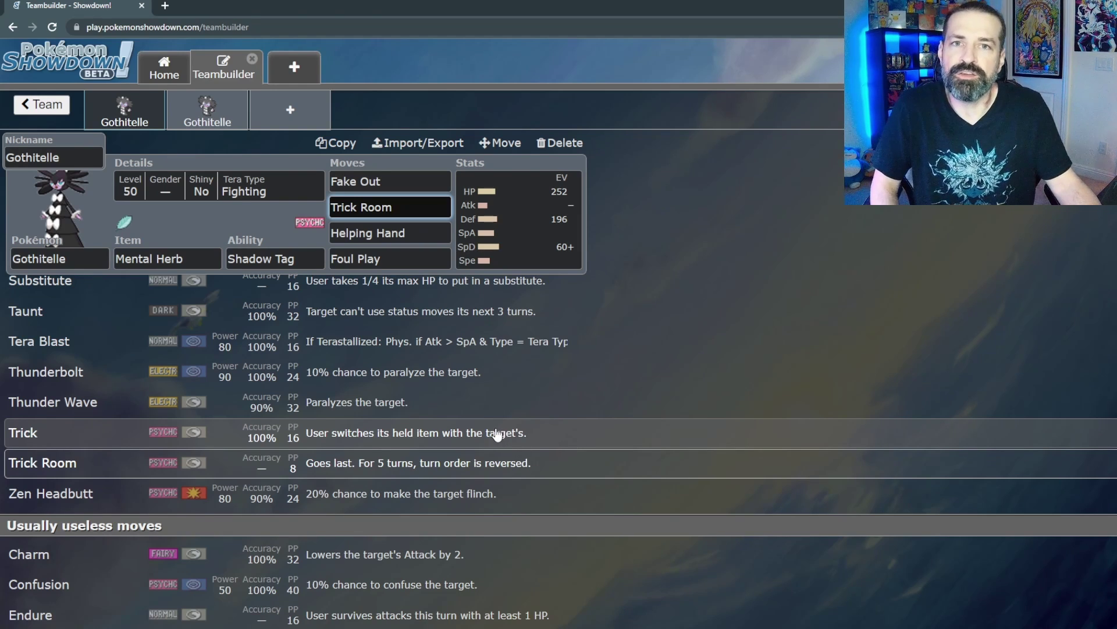
scroll(496, 434, "down", 3)
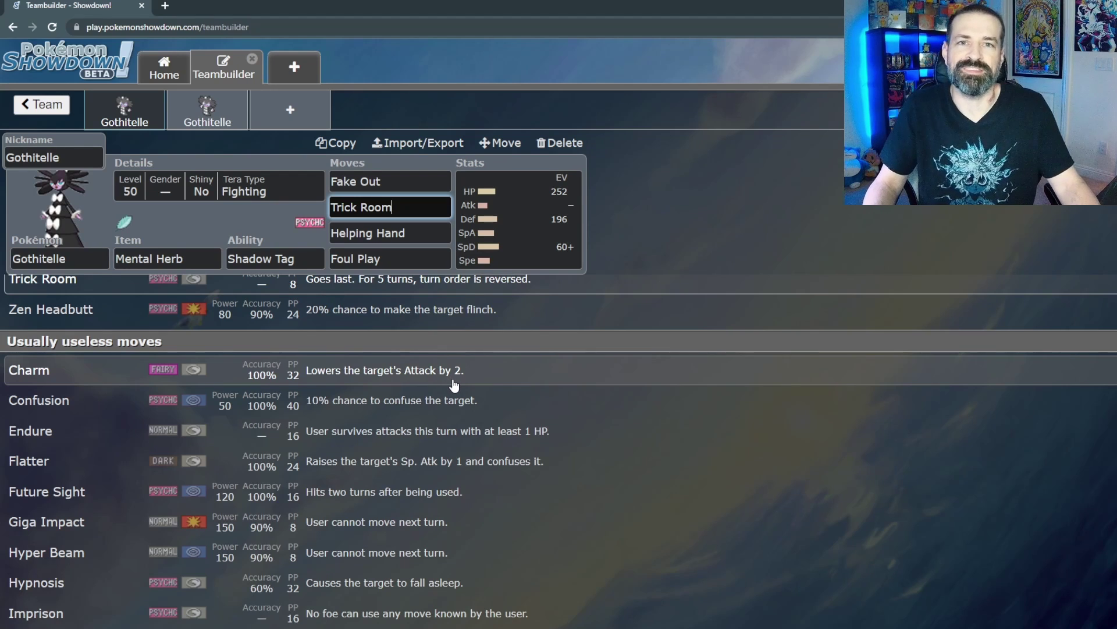
scroll(454, 381, "down", 1)
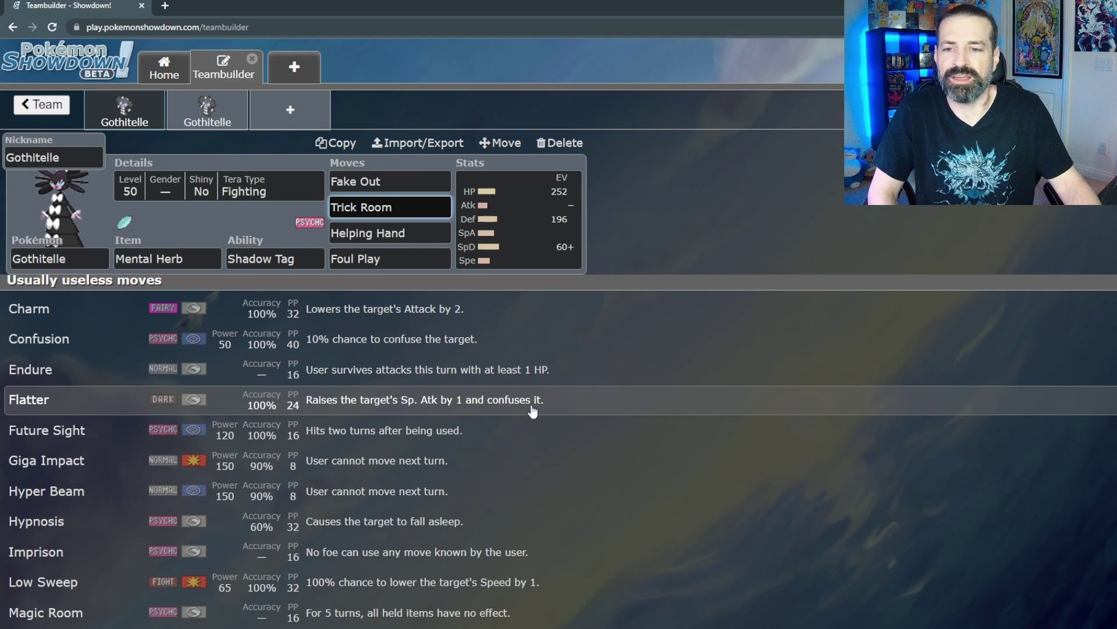
scroll(536, 411, "down", 2)
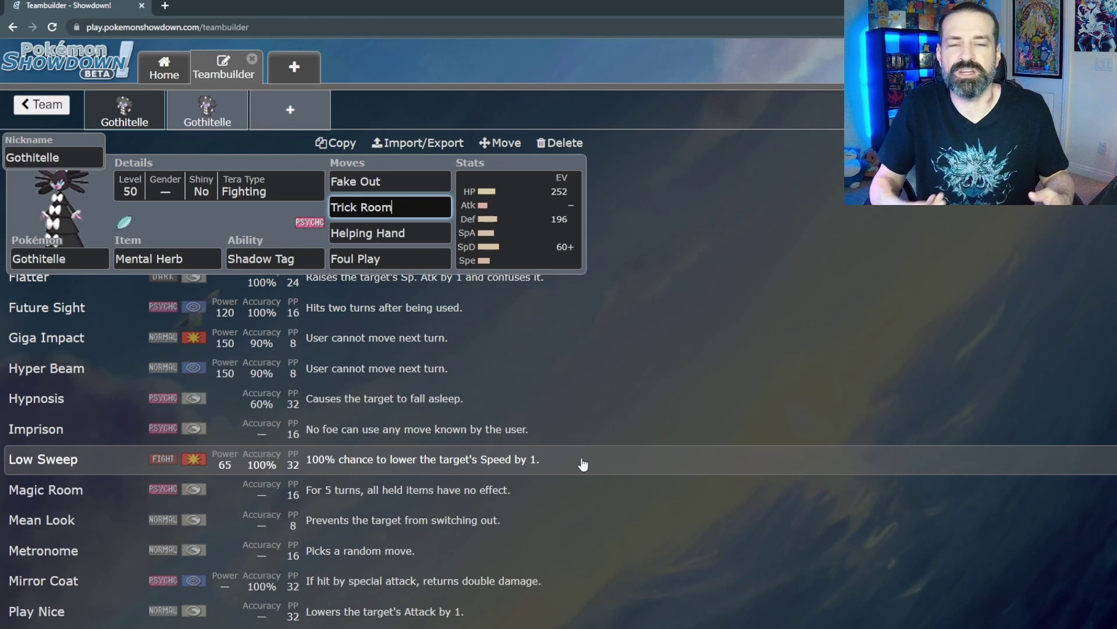
scroll(577, 443, "down", 15)
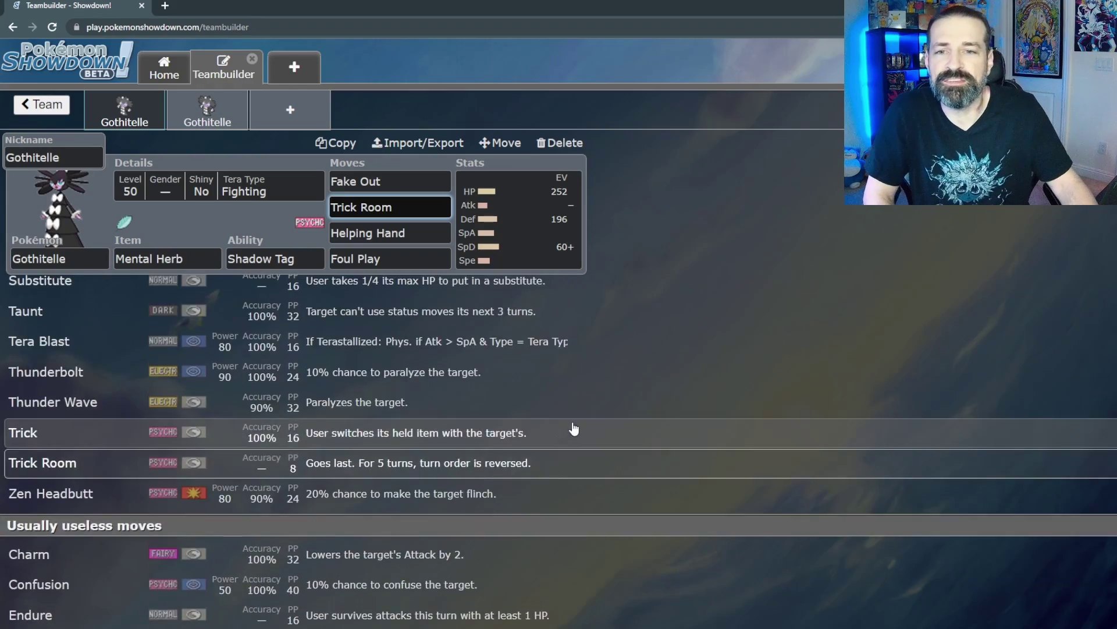
scroll(574, 430, "up", 15)
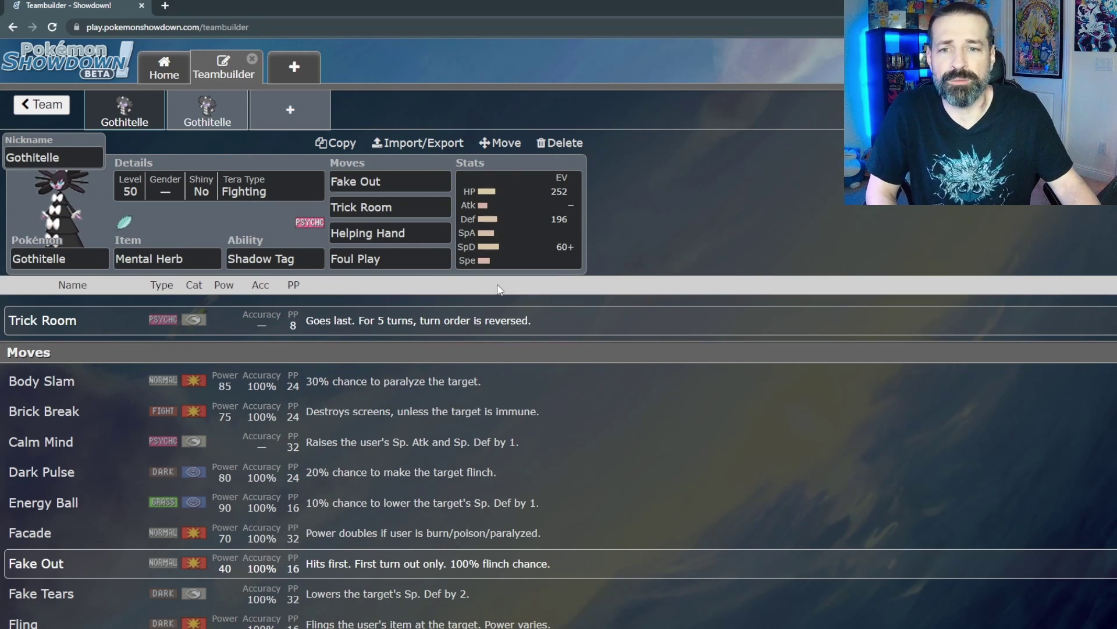
left_click(390, 268)
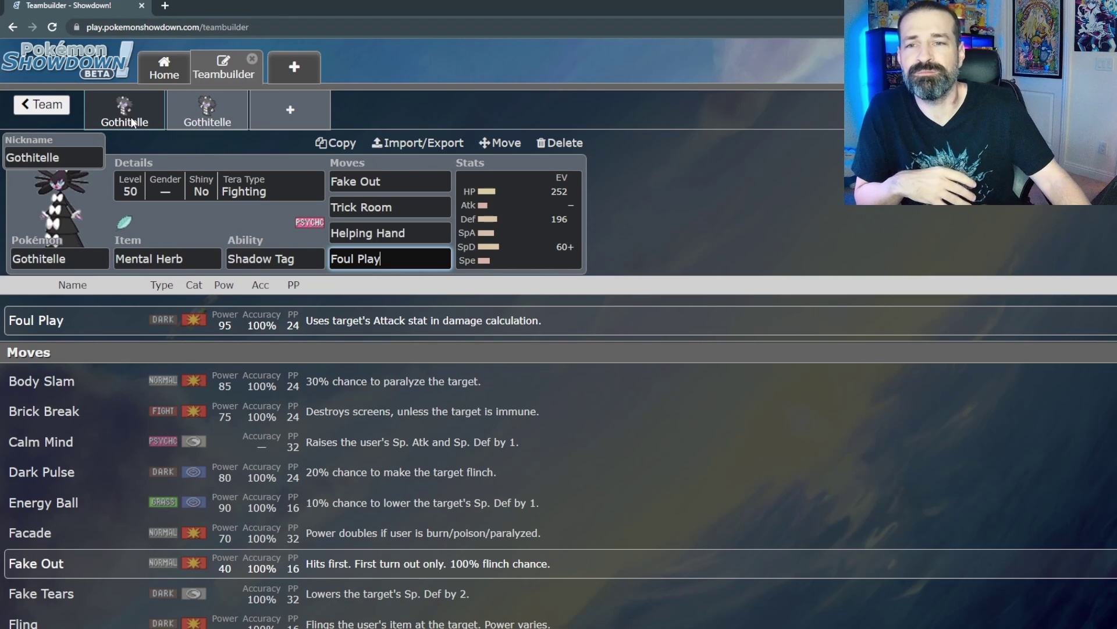
- Switch to the second Gothitelle set and review its EV spread, ability options and first move
left_click(216, 119)
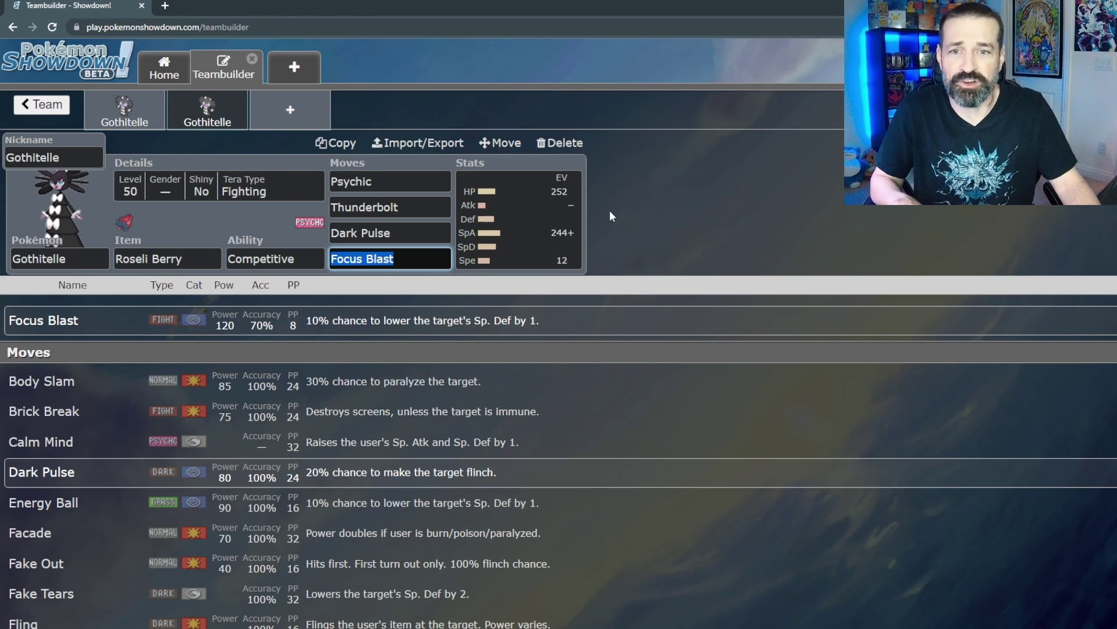
left_click(554, 192)
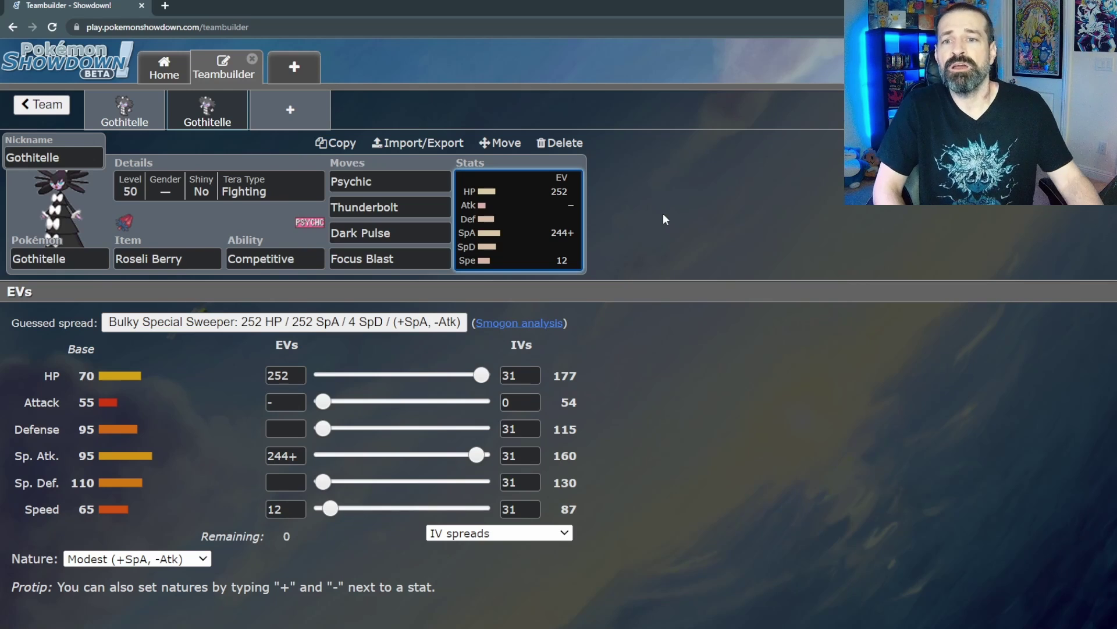
key("shift+Tab")
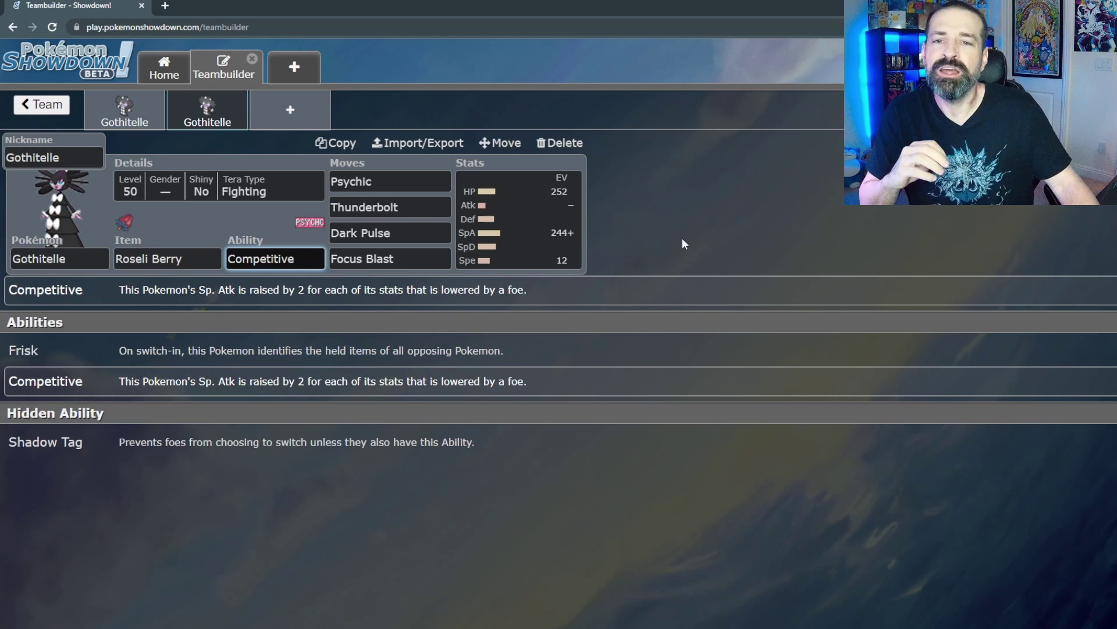
key("Tab")
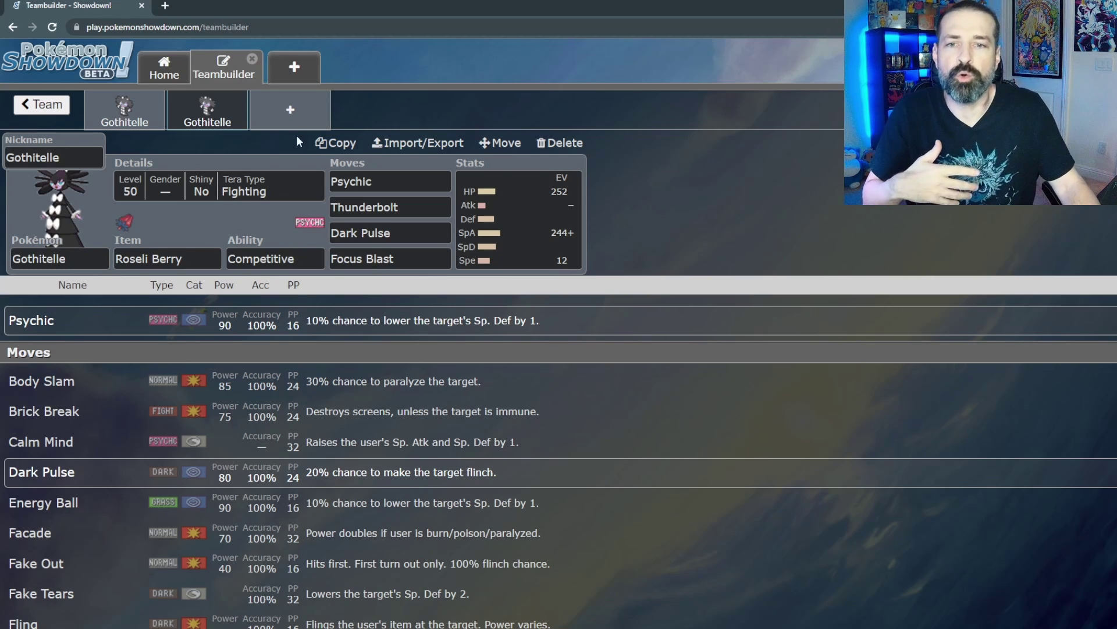
left_click(388, 182)
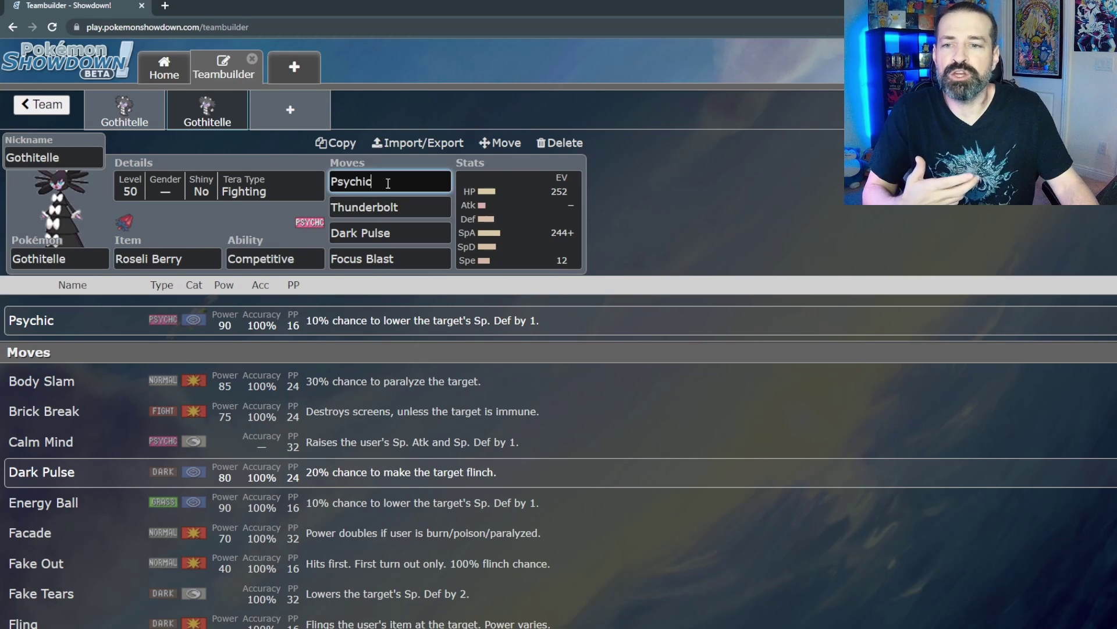
- Browse the alternative moves for the second Gothitelle's Psychic slot, including Psyshock
scroll(140, 466, "down", 7)
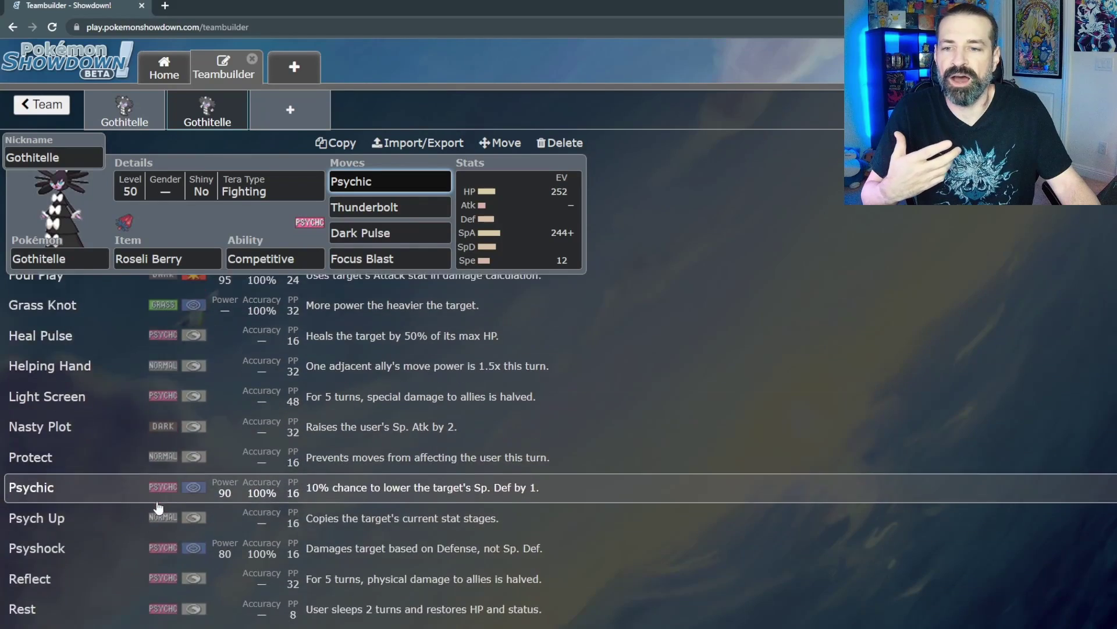
scroll(158, 506, "down", 1)
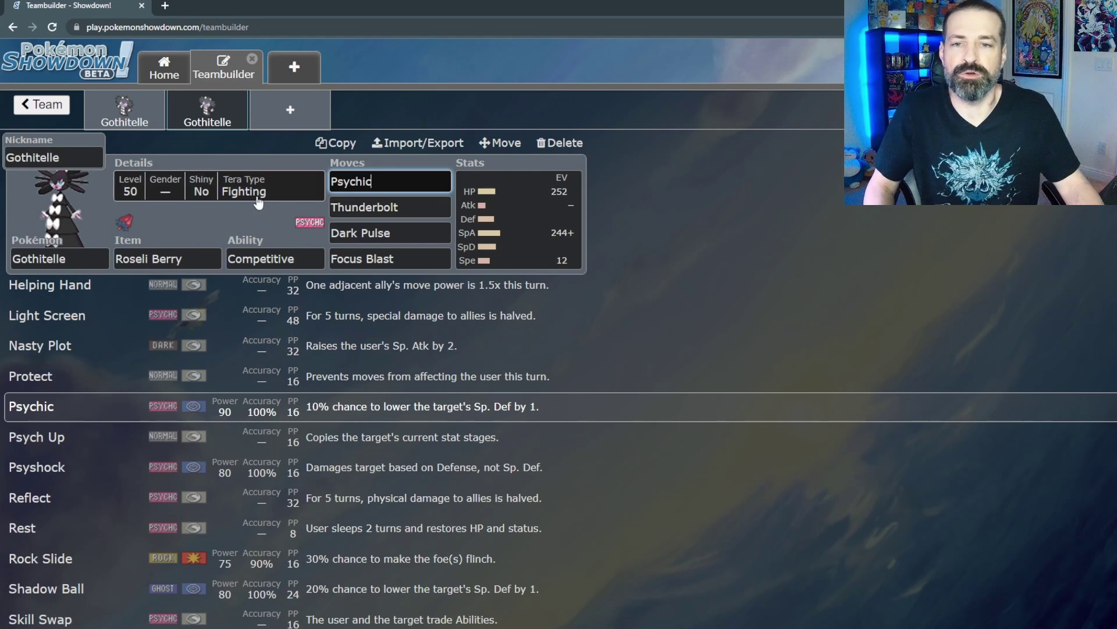
- Filter the move options for the Focus Blast slot to Fighting type and review the alternatives
left_click(389, 260)
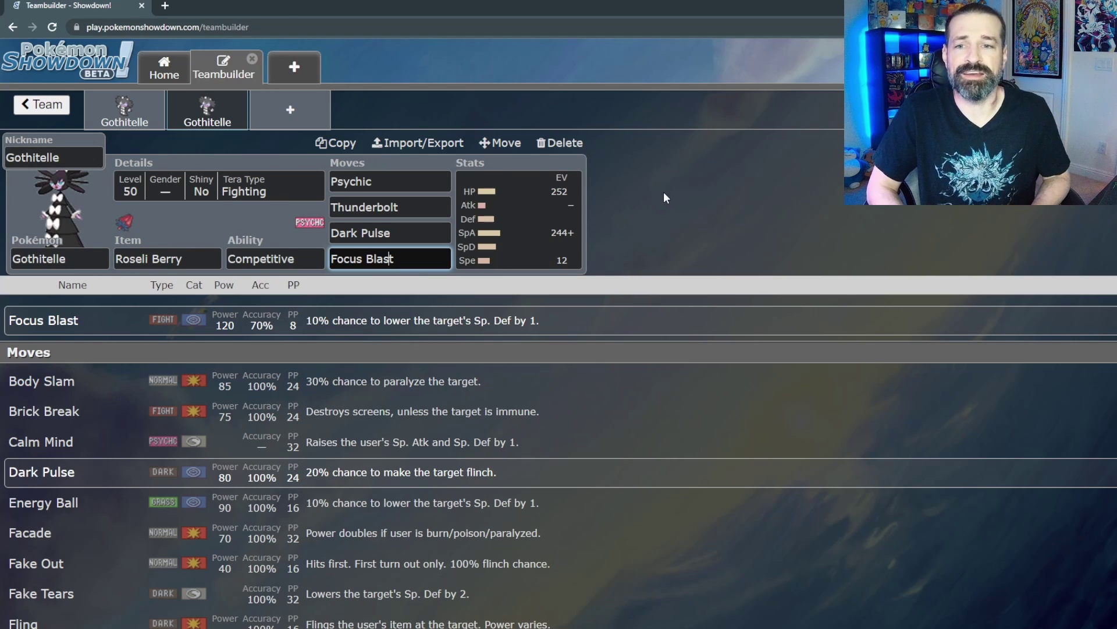
left_click(167, 291)
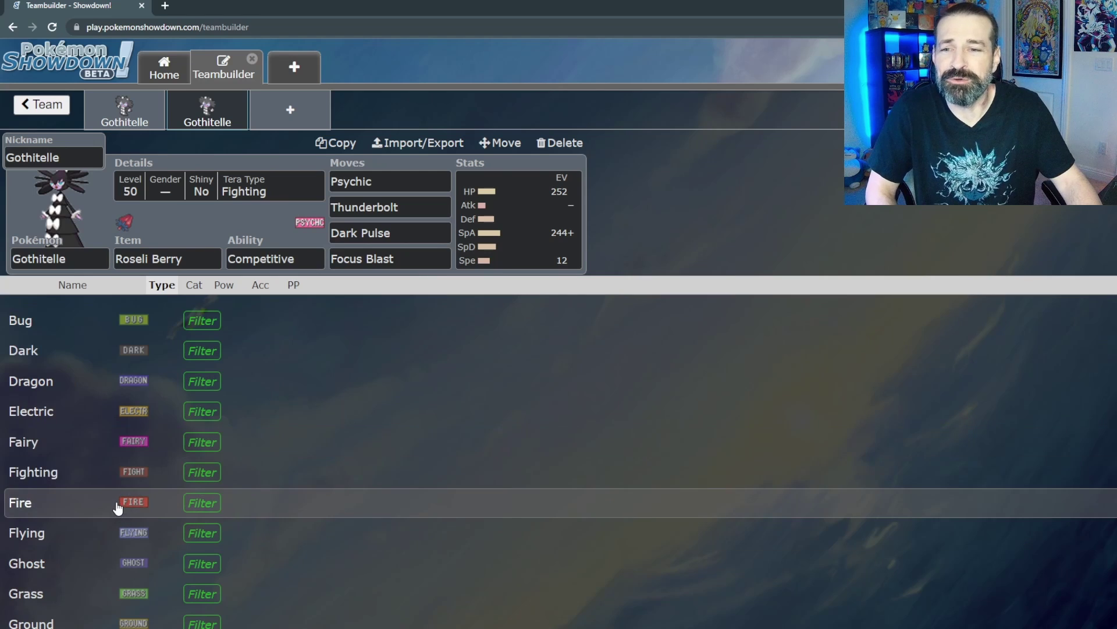
left_click(105, 474)
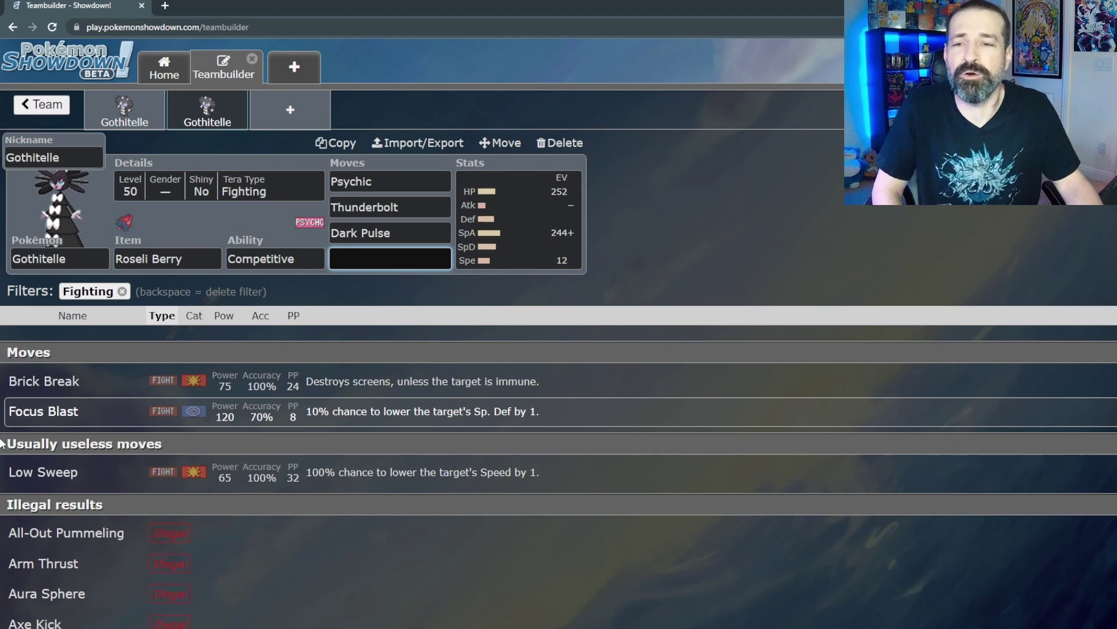
left_click(342, 240)
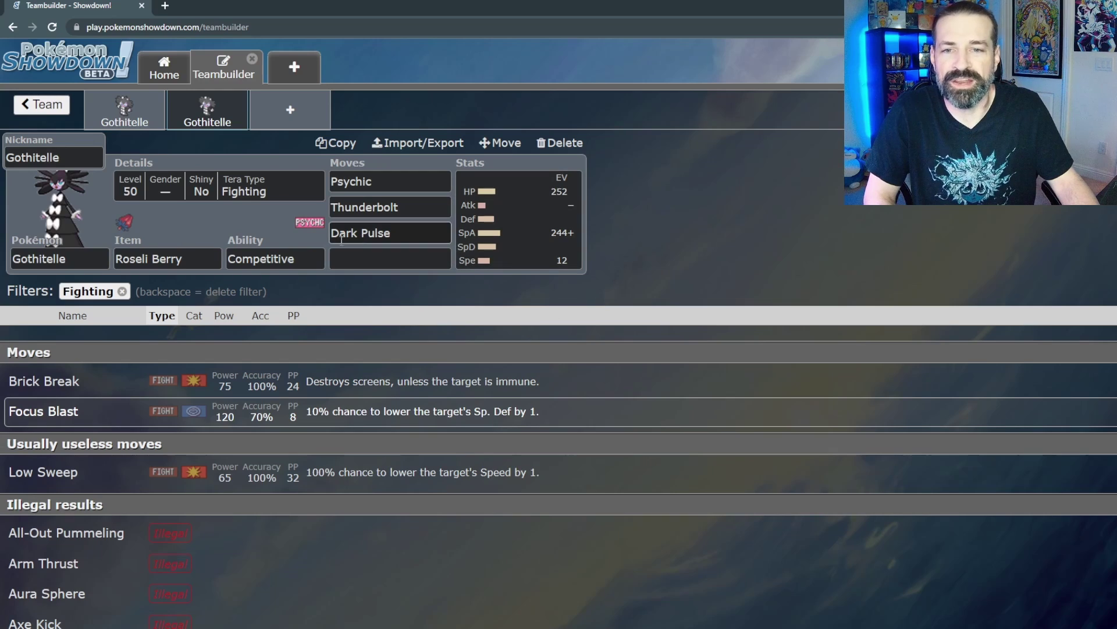
left_click(357, 256)
- Clear the Fighting filter and choose Tera Blast as the fourth move in place of Focus Blast
left_click(123, 291)
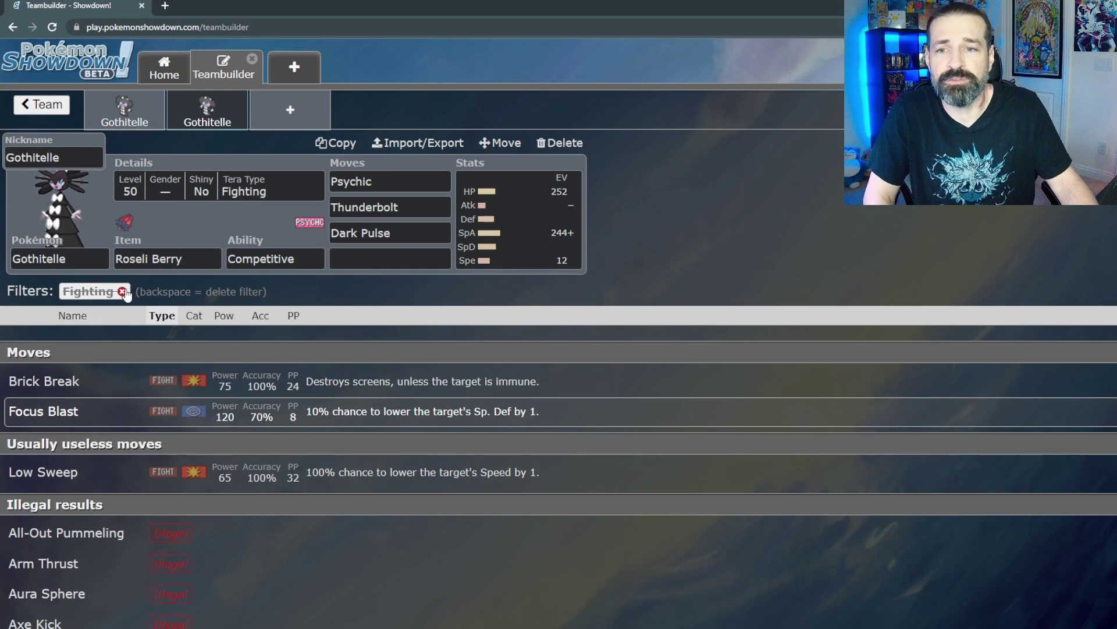
scroll(181, 520, "down", 10)
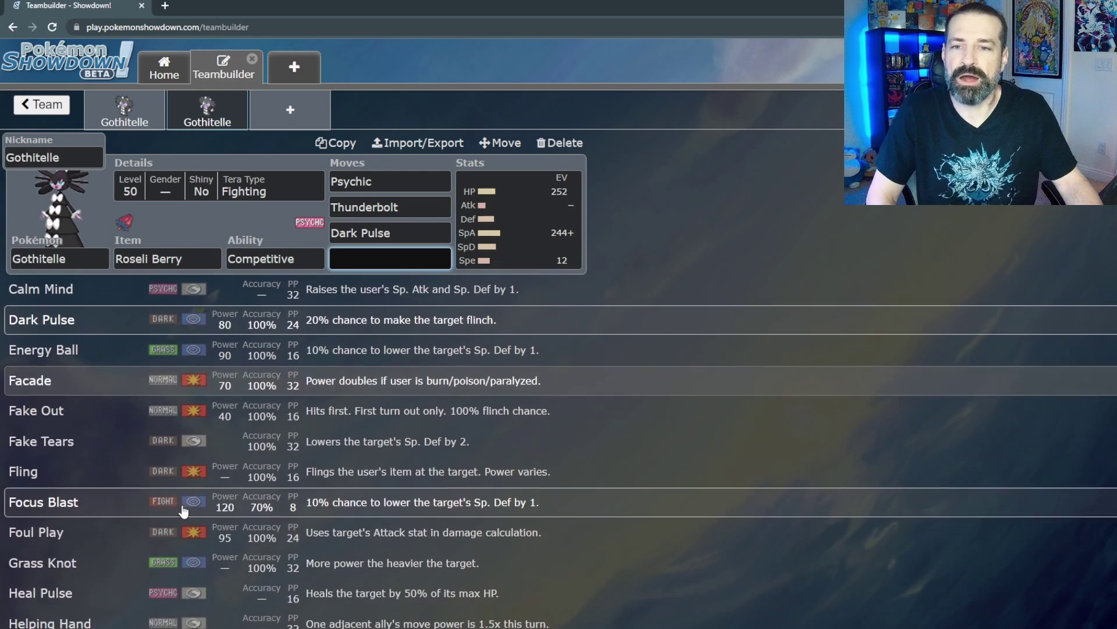
scroll(87, 523, "down", 3)
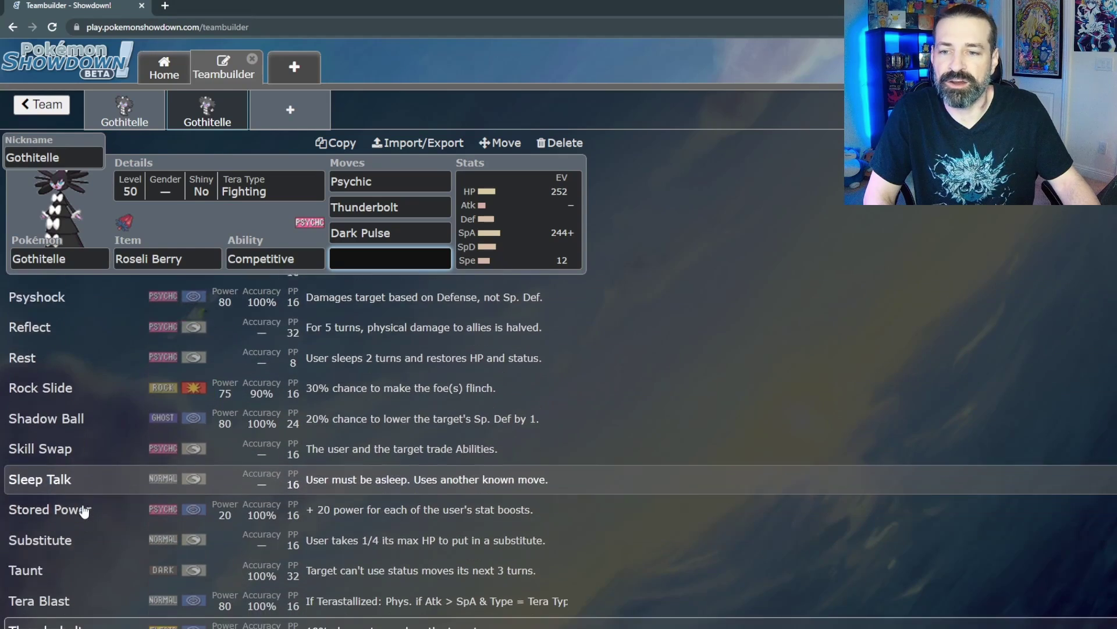
left_click(70, 558)
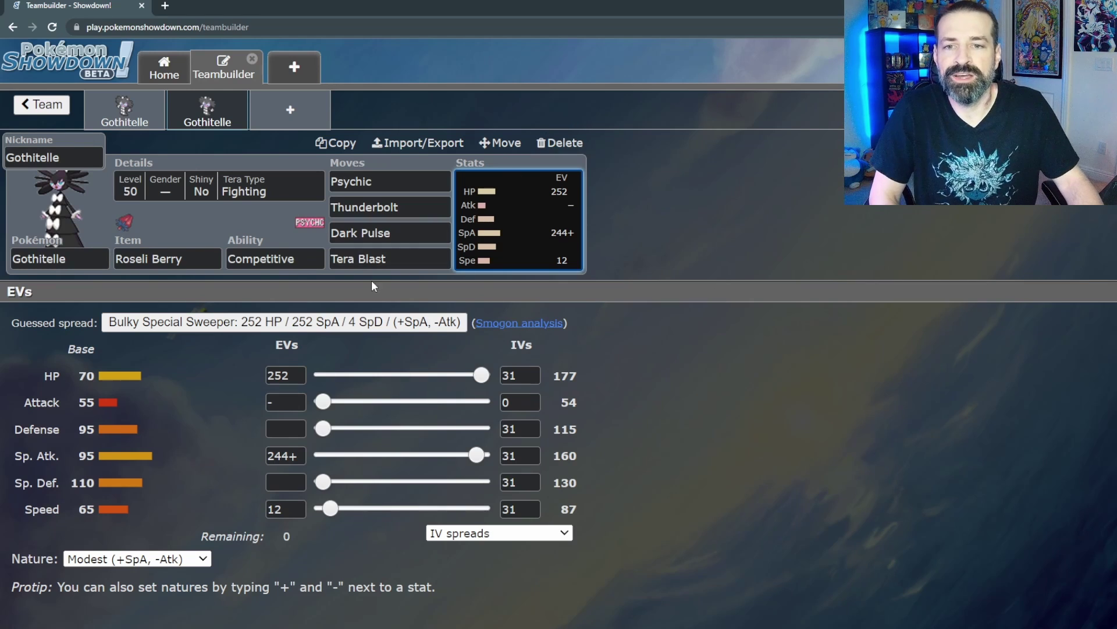
- Review the Tera Blast, Thunderbolt and Dark Pulse slots, followed by the Roseli Berry item choice
left_click(385, 261)
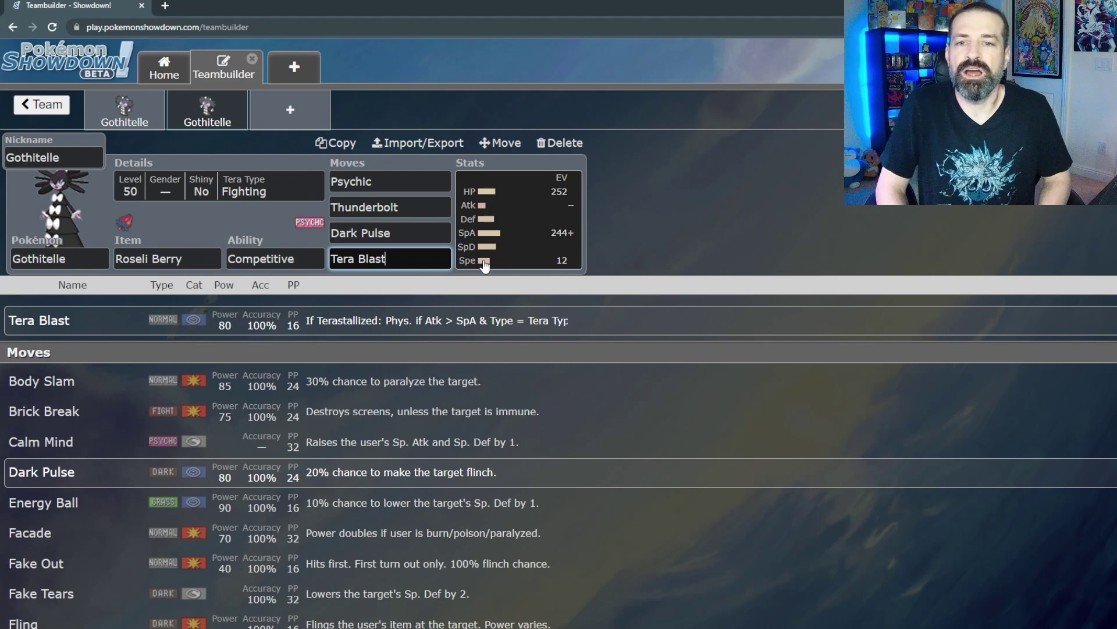
left_click(635, 259)
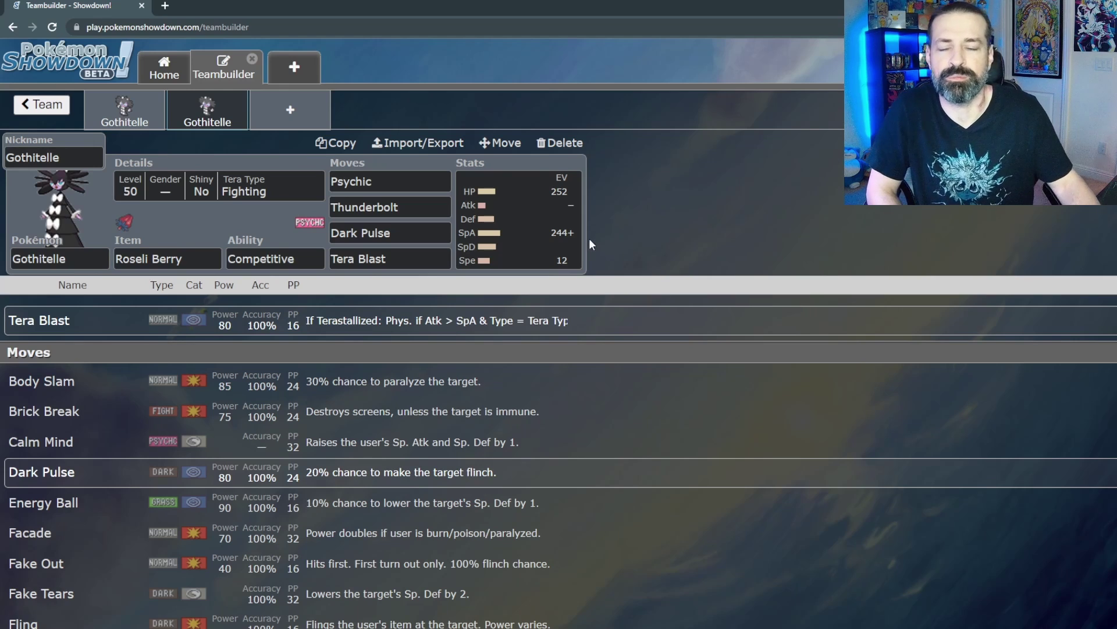
left_click(408, 201)
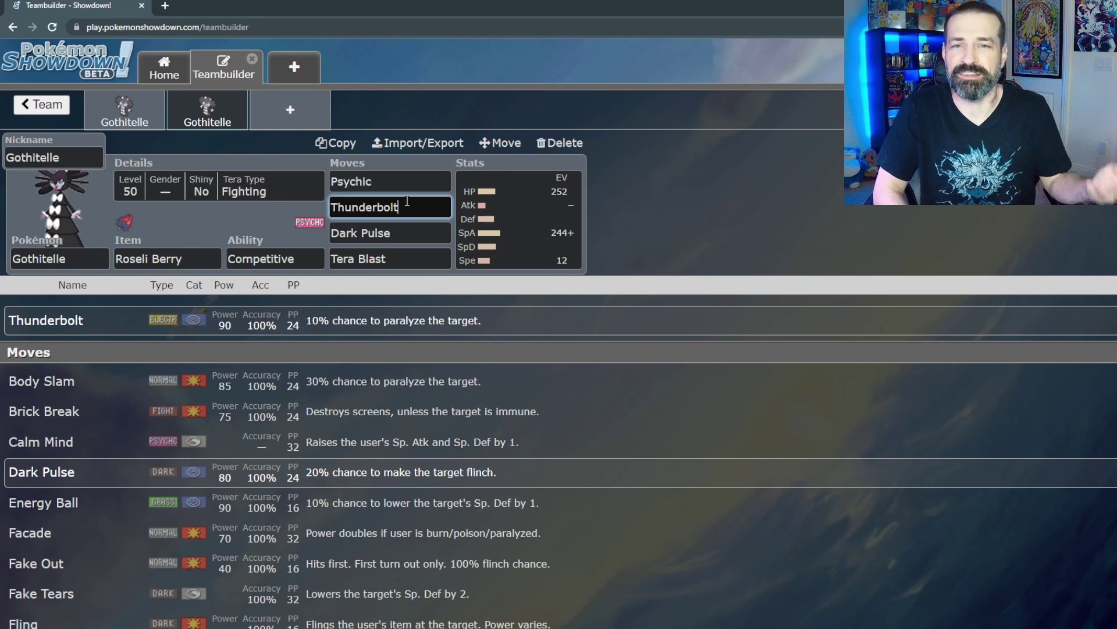
left_click(379, 235)
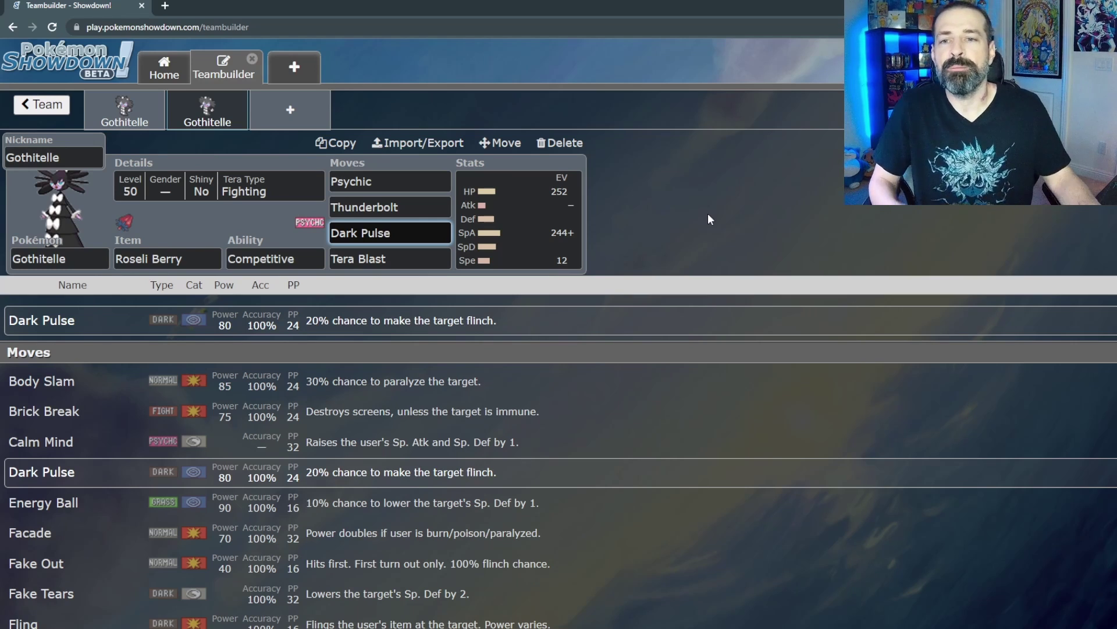
left_click(170, 259)
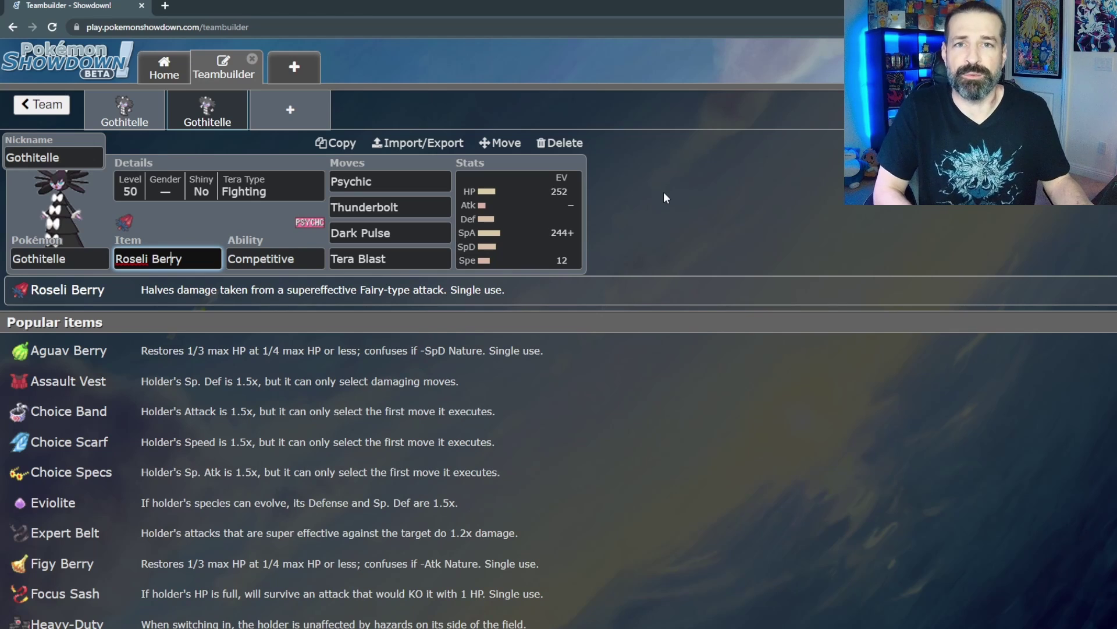
- Check the Thunderbolt and Dark Pulse slots again, along with the second Gothitelle's EV spread and nature
left_click(395, 208)
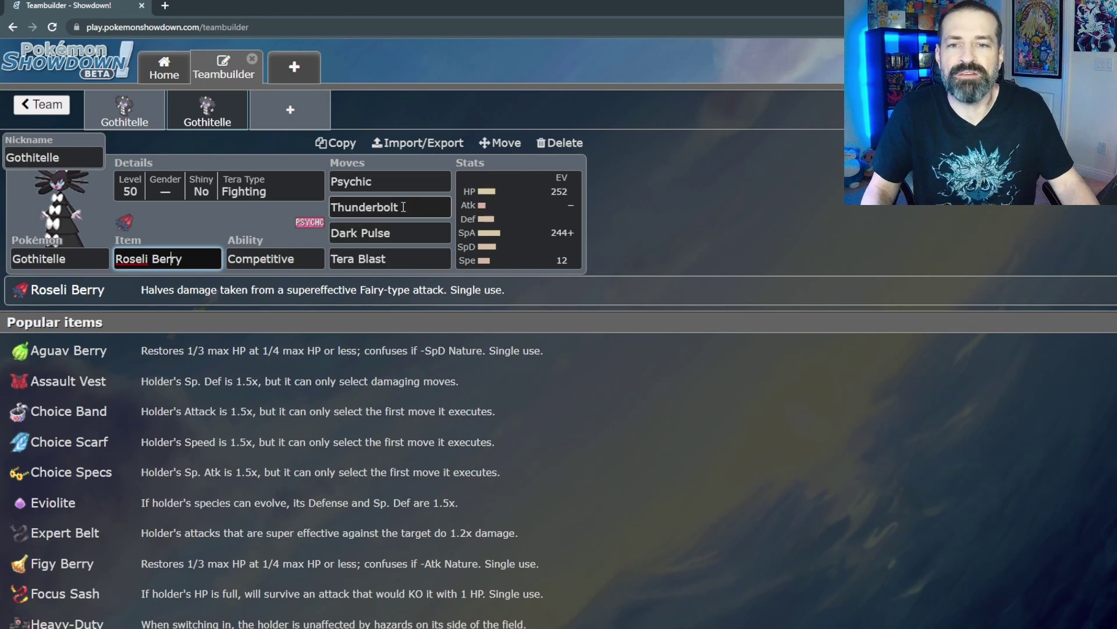
left_click(399, 237)
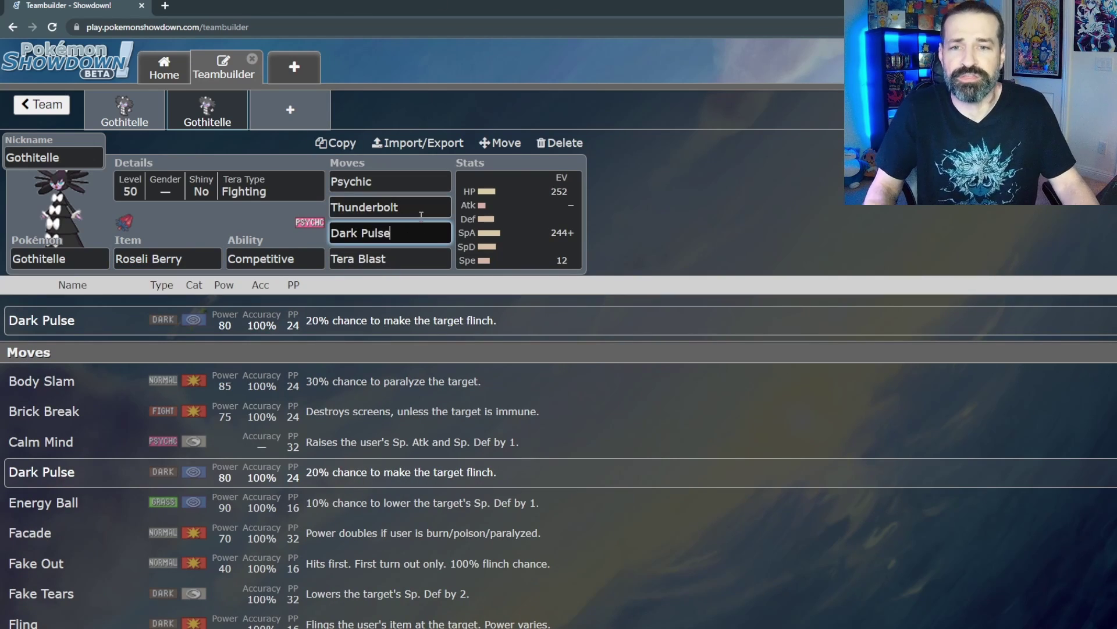
left_click(721, 230)
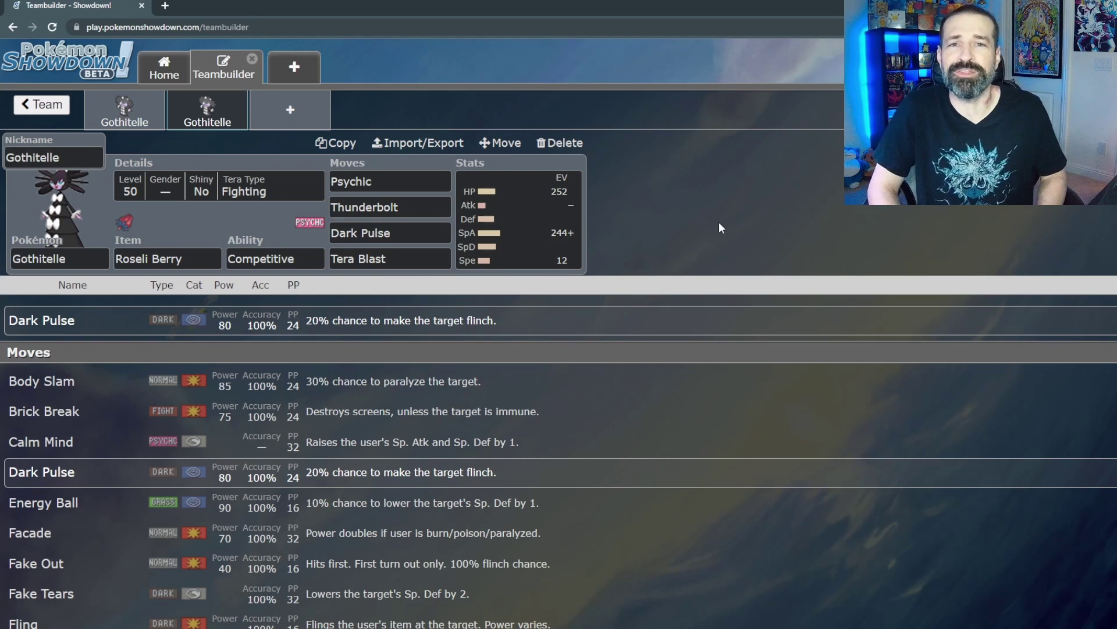
left_click(548, 233)
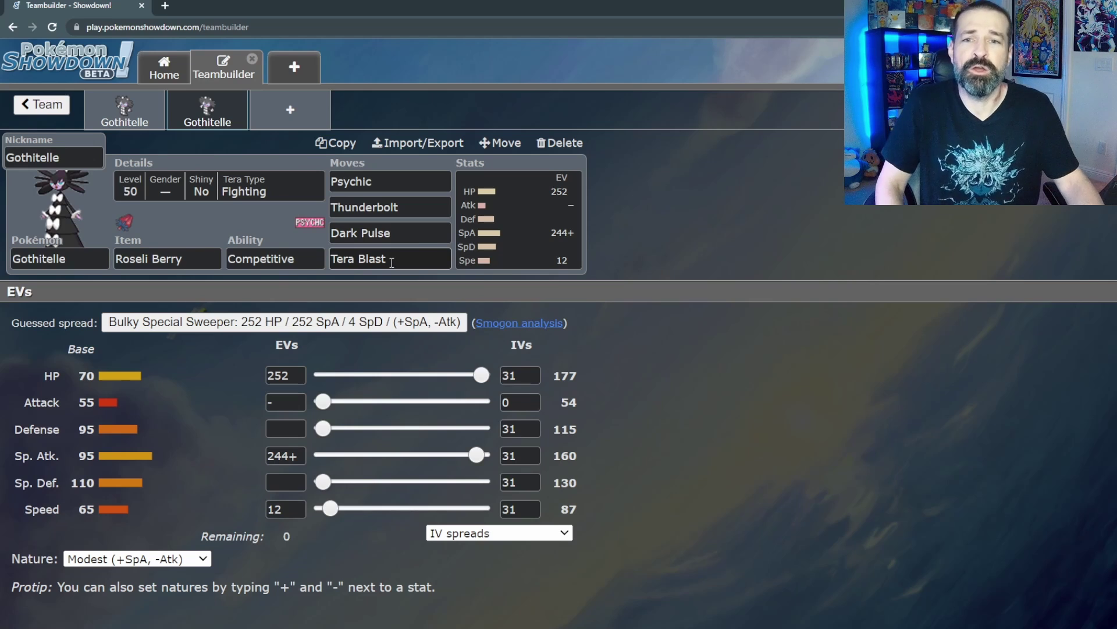
left_click(398, 233)
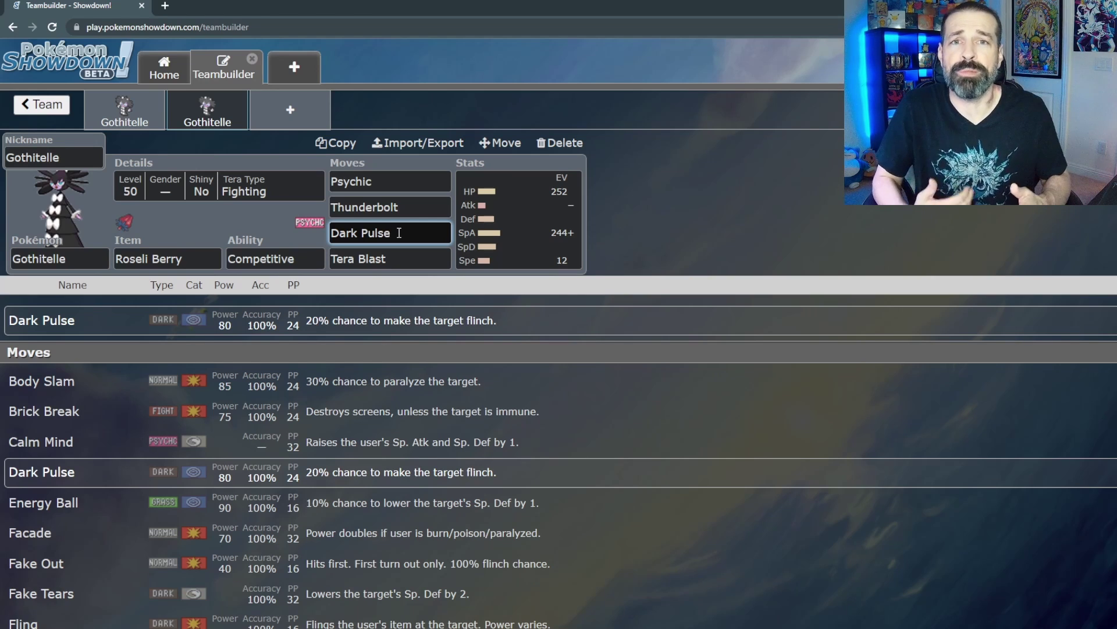
left_click(508, 236)
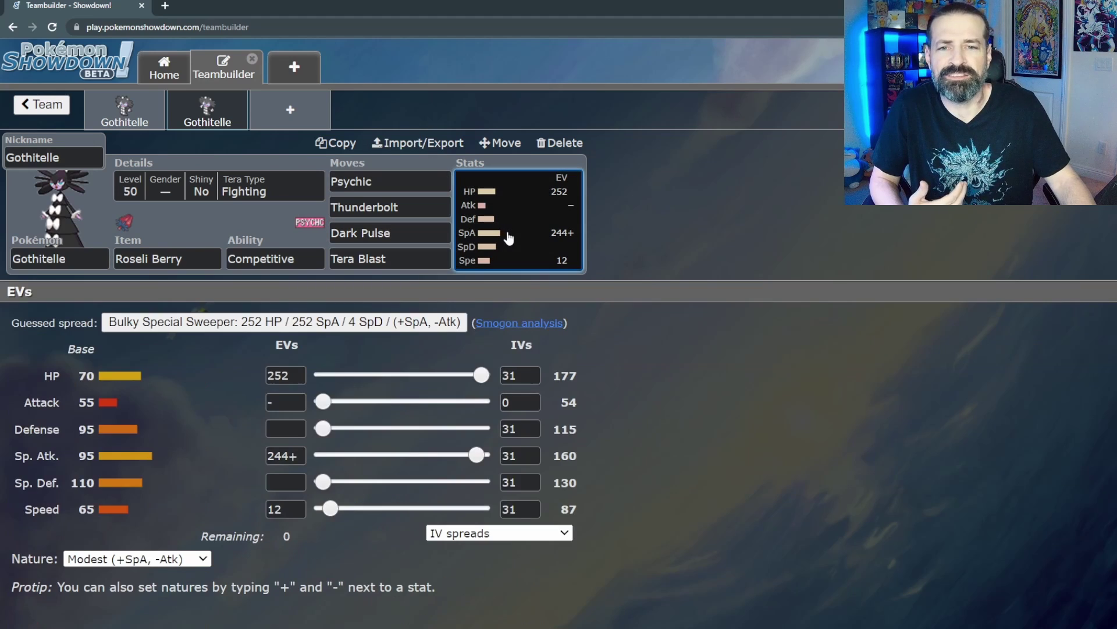